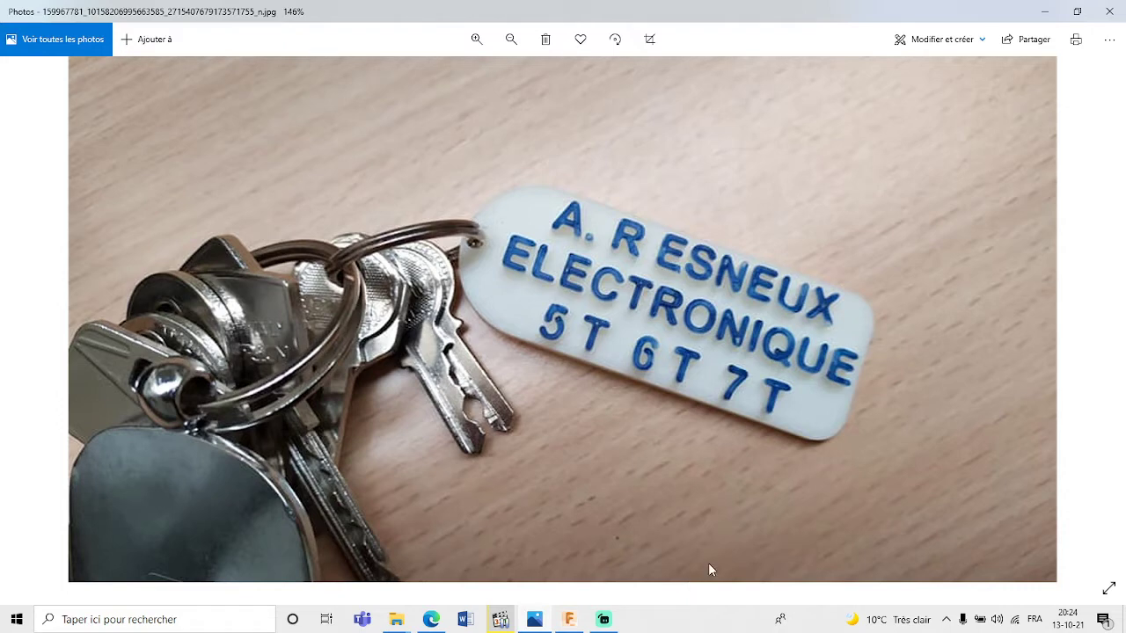
- Switch from the key tag photo to Fusion 360 and start a sketch on the horizontal XY plane
scroll(717, 403, up, 4)
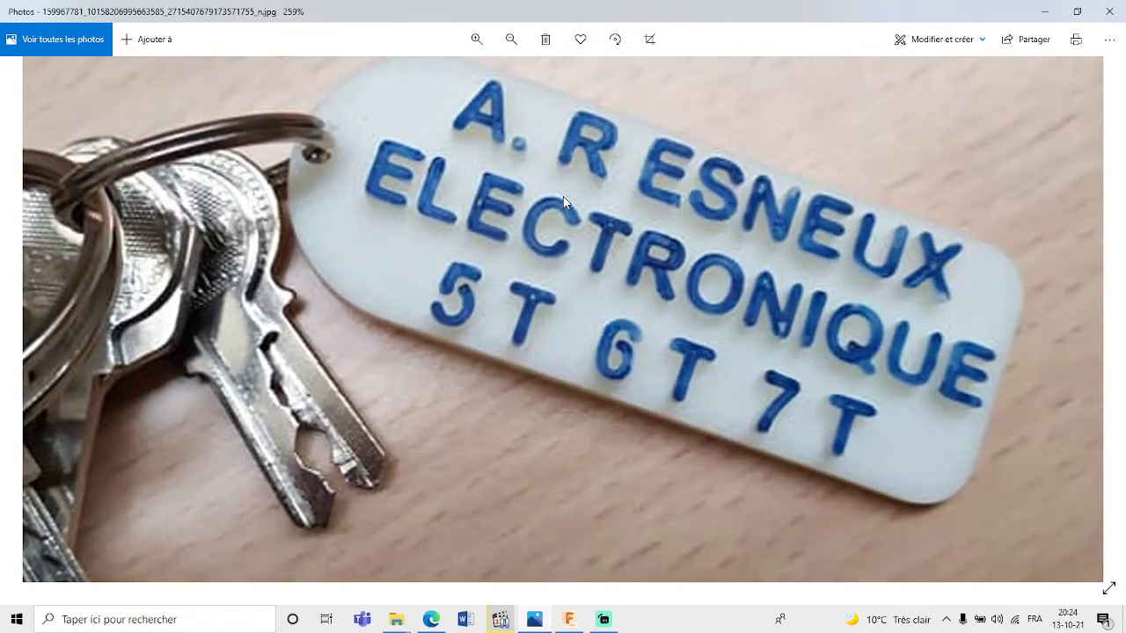
scroll(687, 258, down, 4)
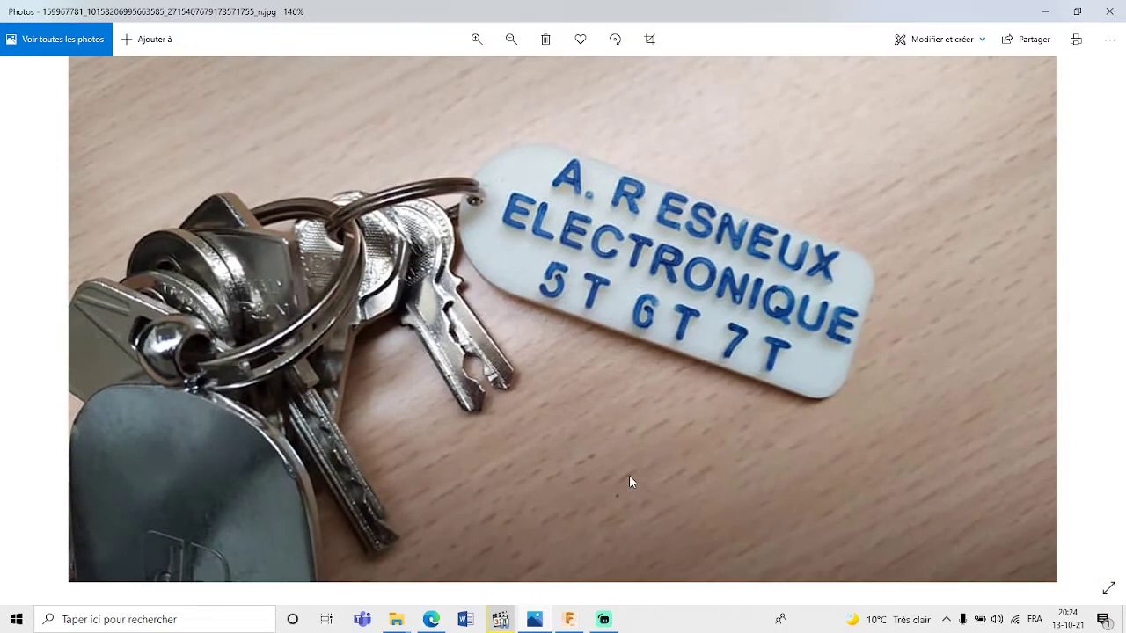
click(569, 619)
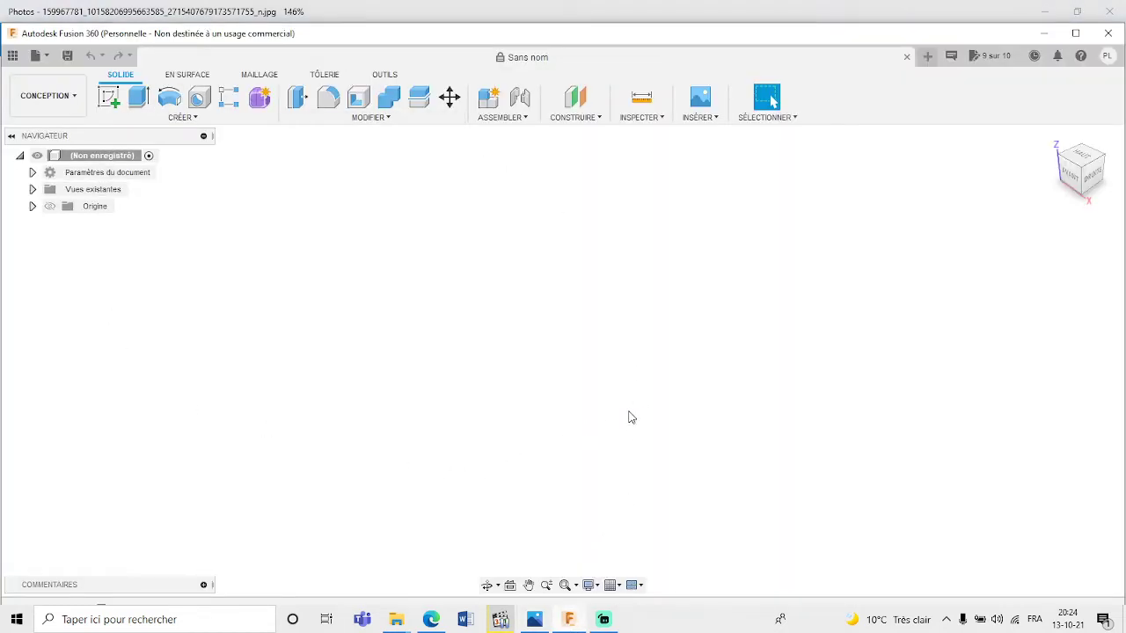
click(1081, 161)
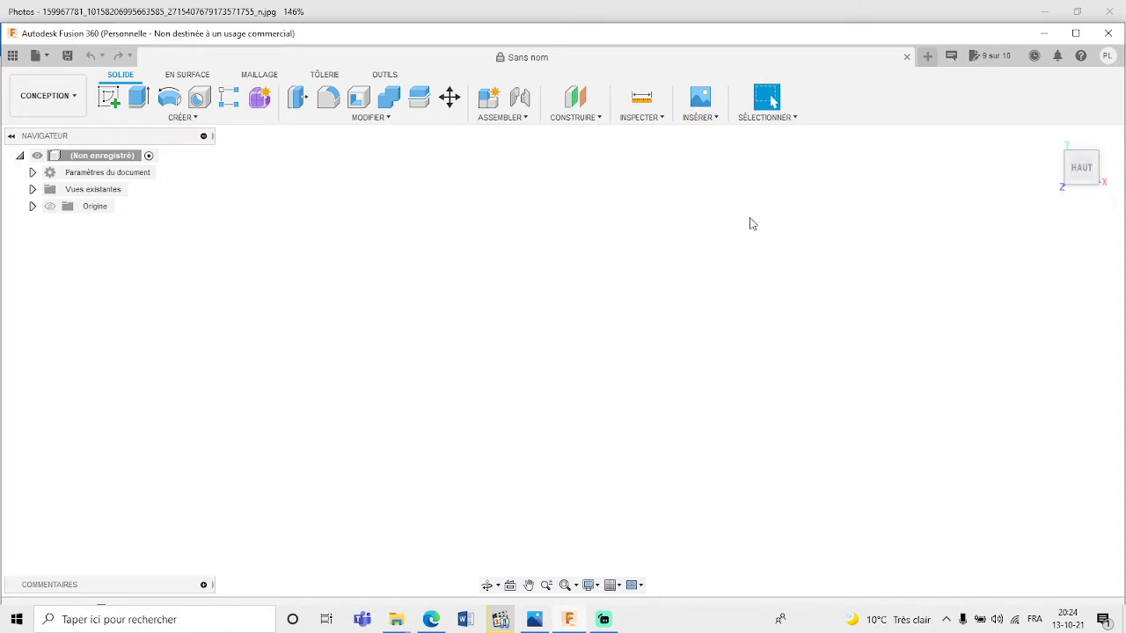
click(109, 102)
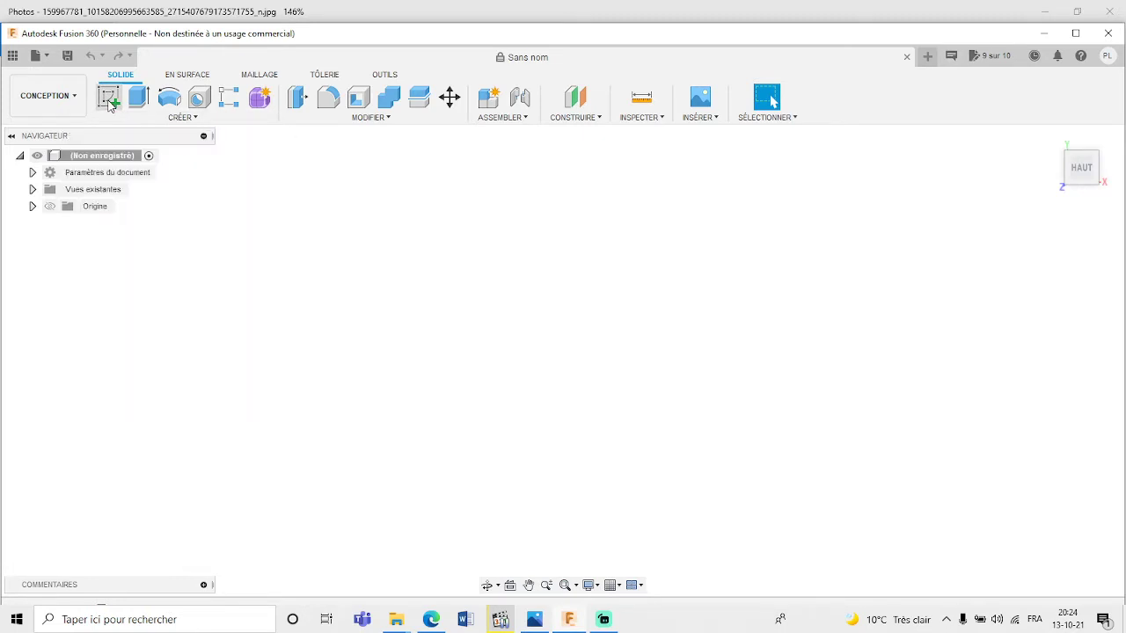
click(616, 333)
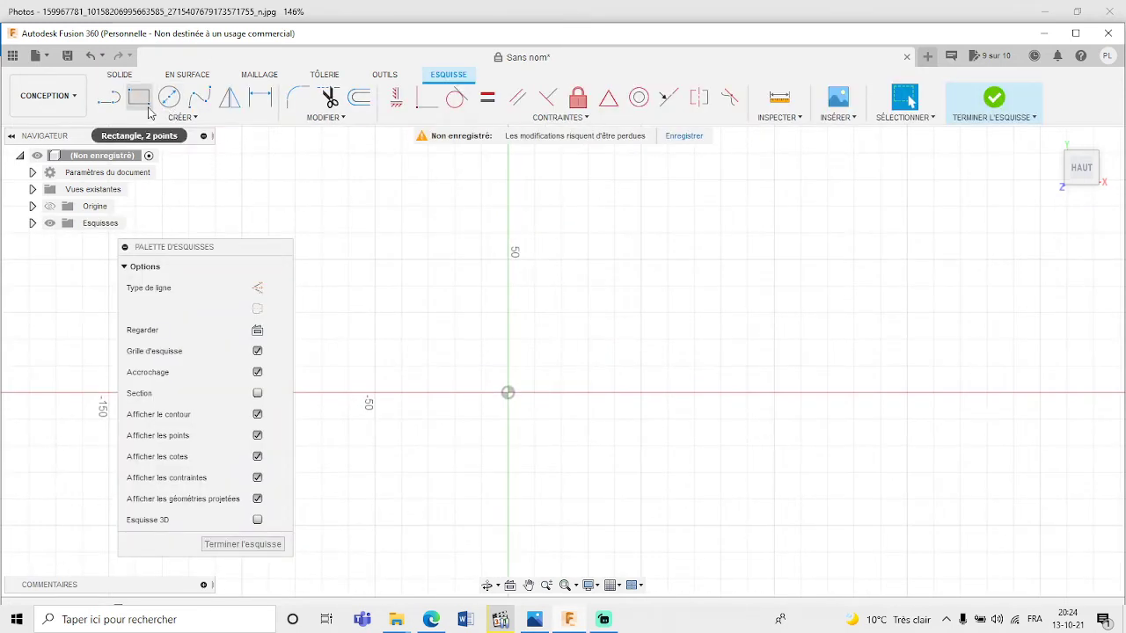
- Draw a center rectangle on the origin, 55 mm wide and 35 mm high
click(183, 117)
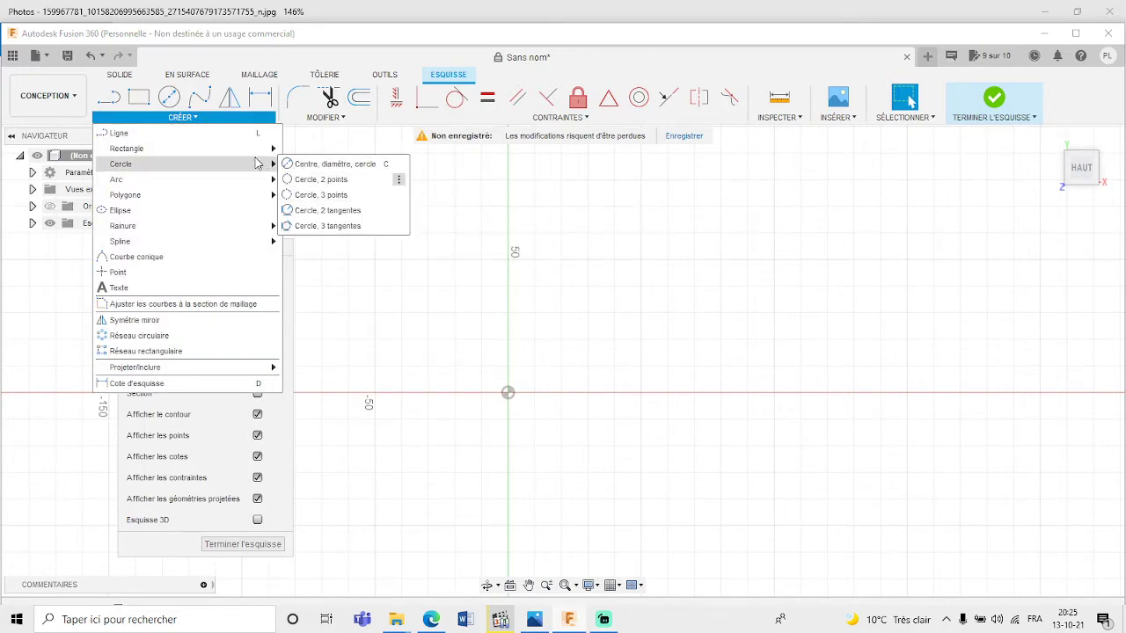
mouse_move(260, 149)
click(322, 182)
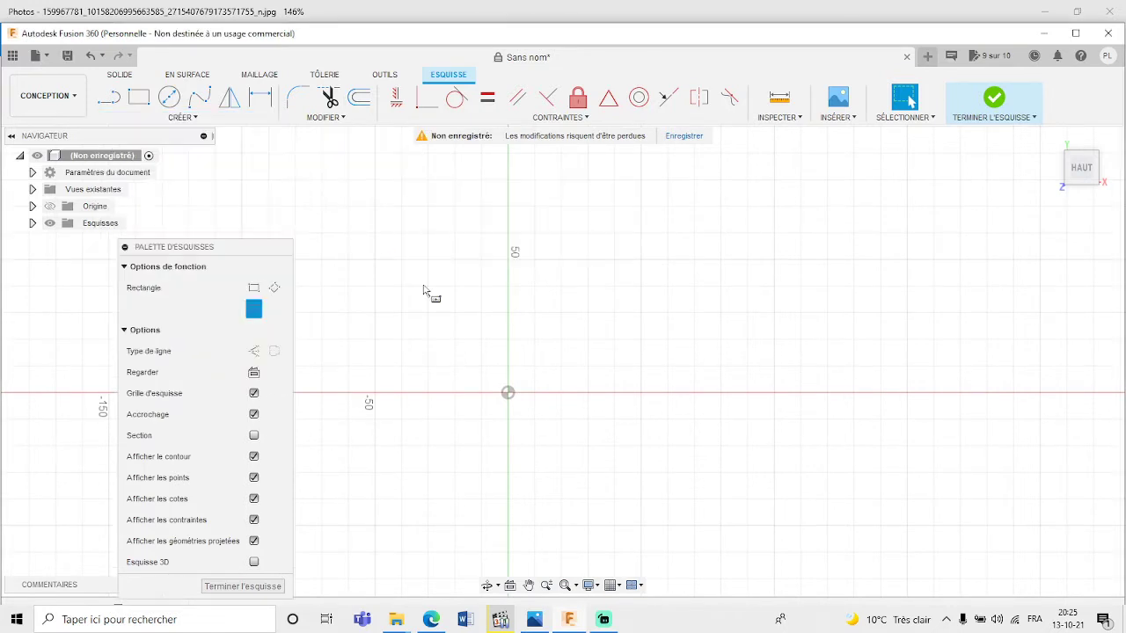
click(507, 393)
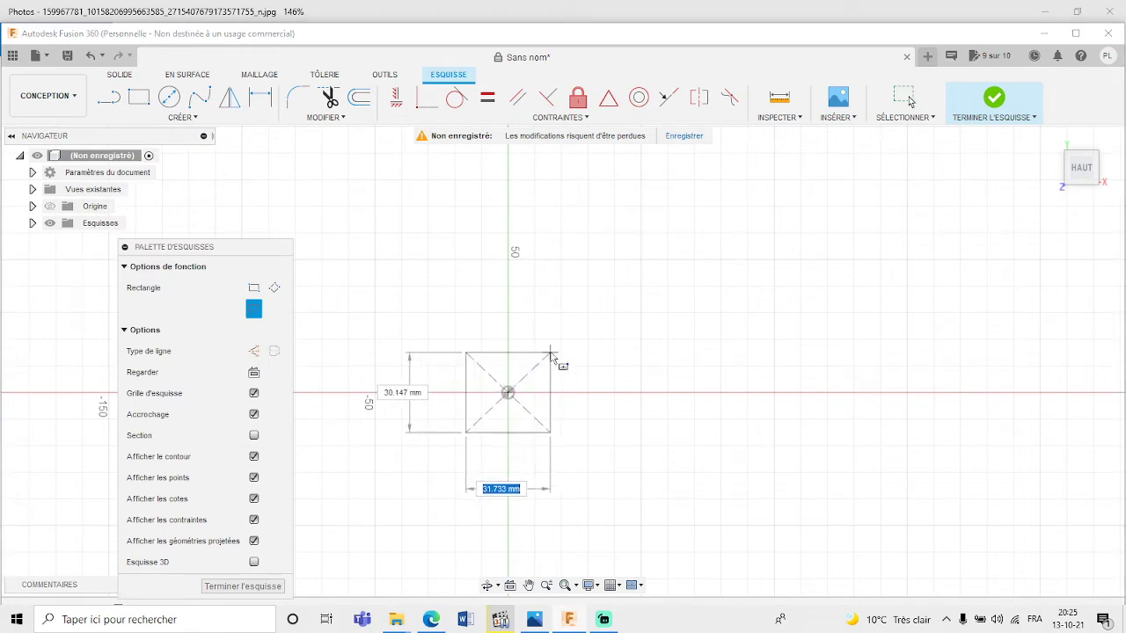
text(55)
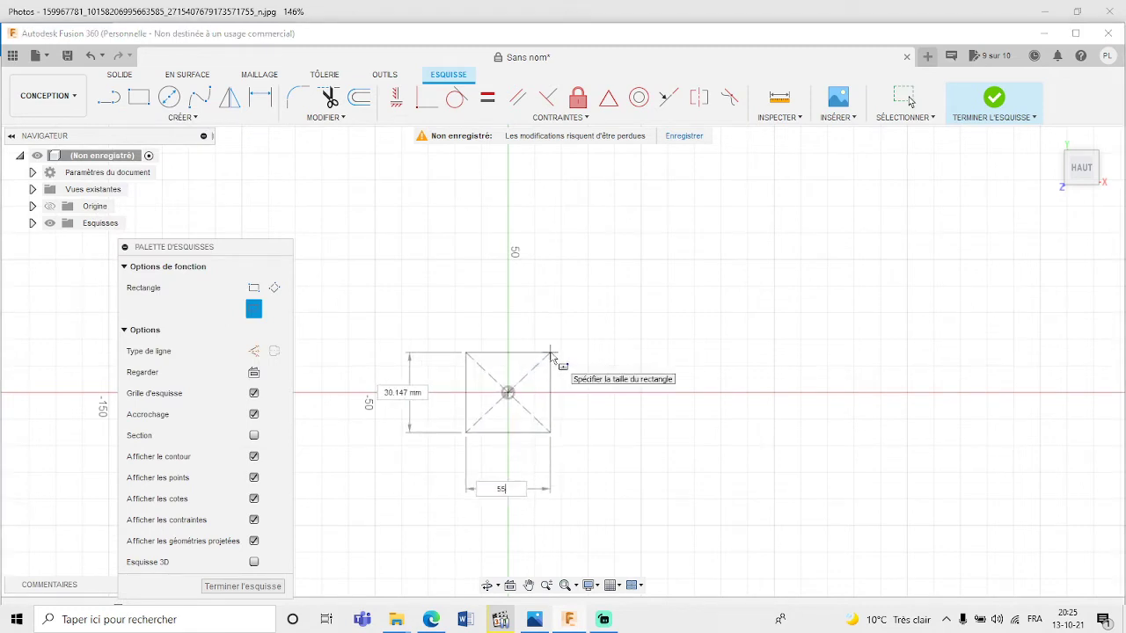
key(Tab)
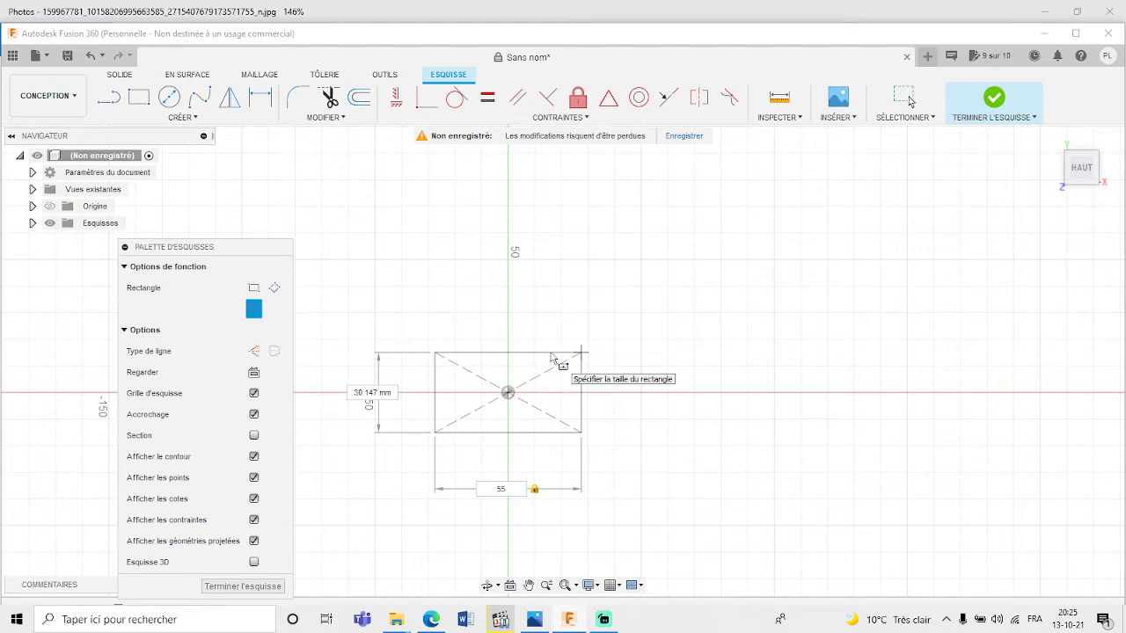
key(Tab)
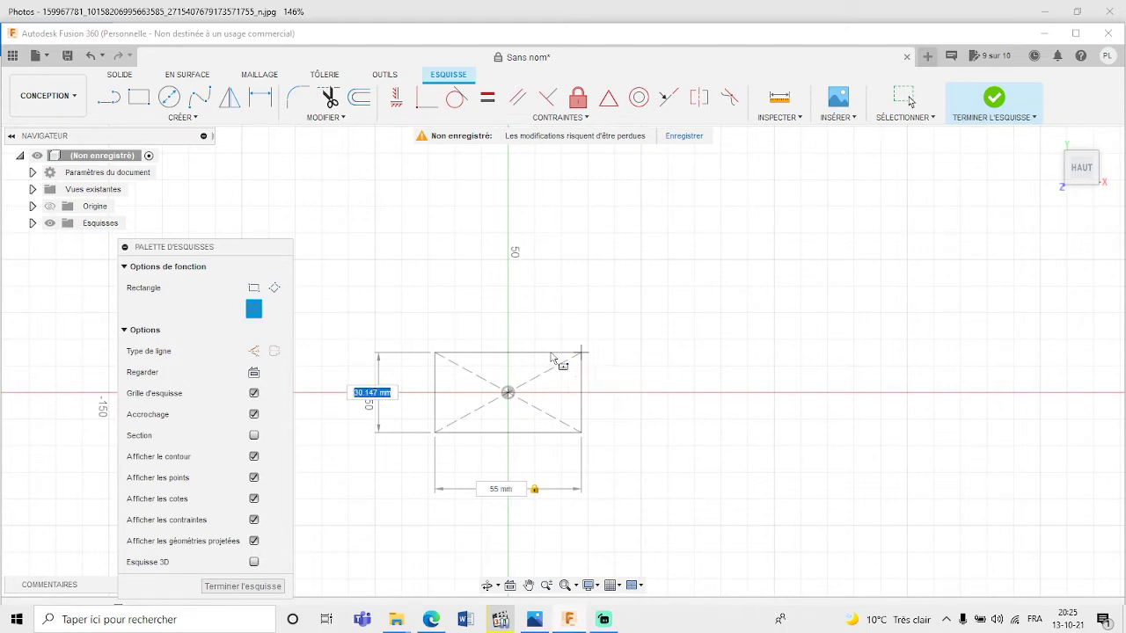
text(35)
key(Tab)
key(Return)
key(Escape)
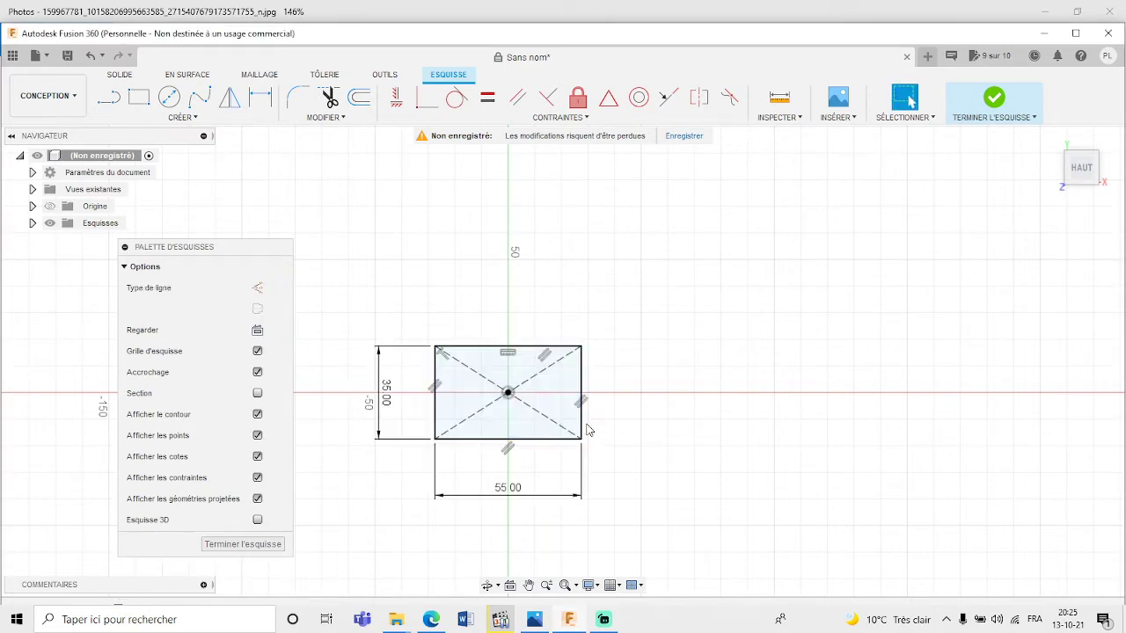
- Round the rectangle's upper-right corner with a 9 mm sketch fillet
scroll(589, 383, up, 3)
scroll(588, 383, up, 2)
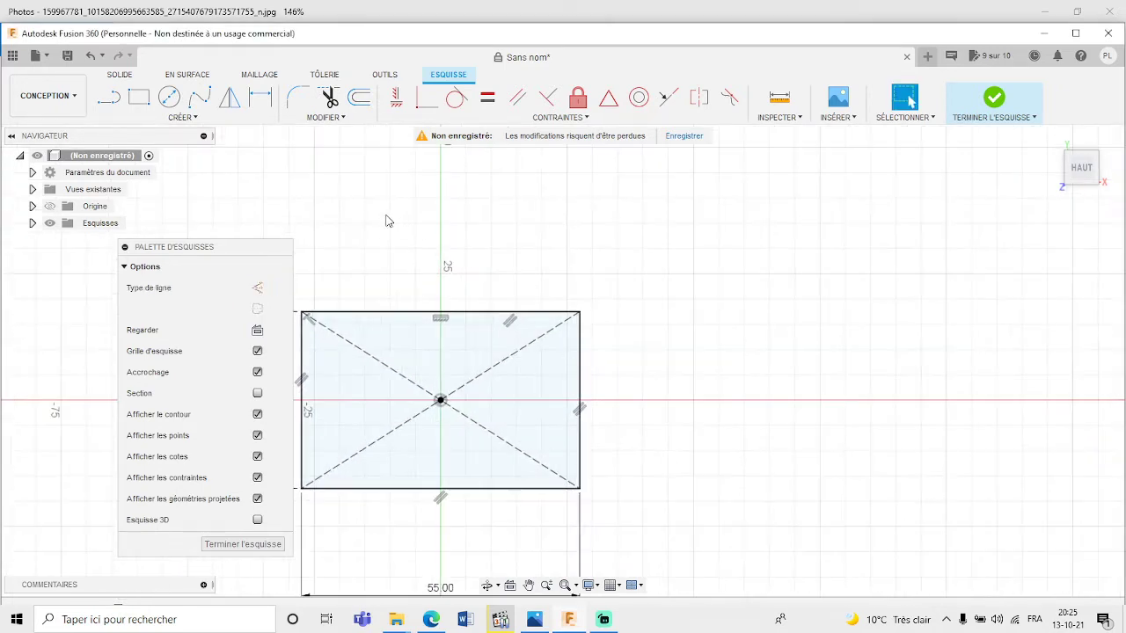
click(139, 98)
click(169, 98)
click(298, 97)
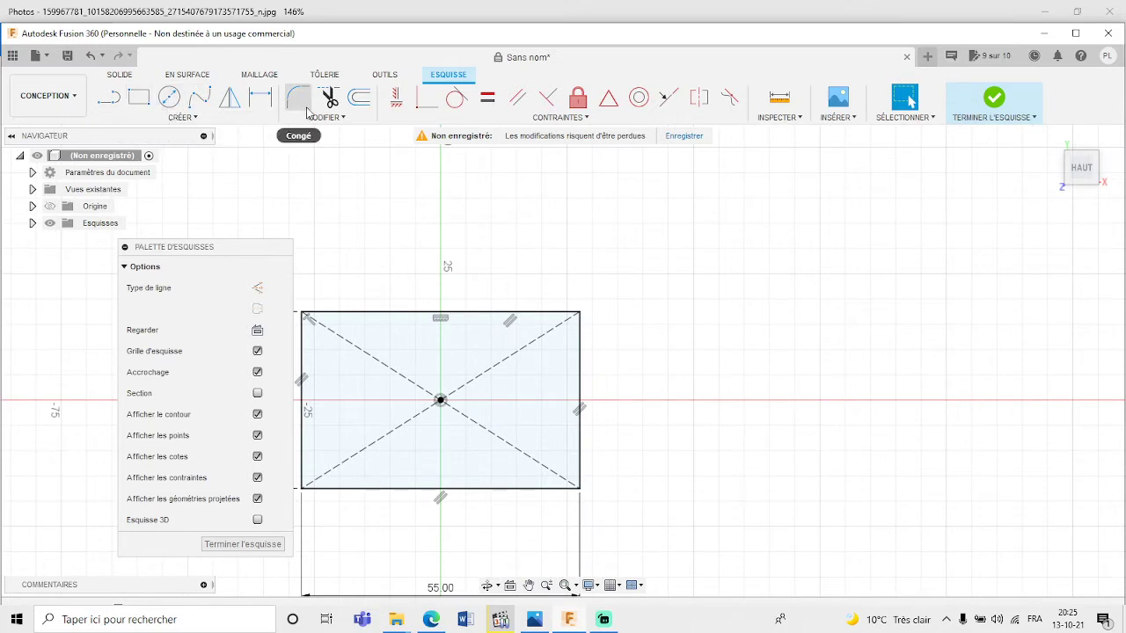
click(298, 103)
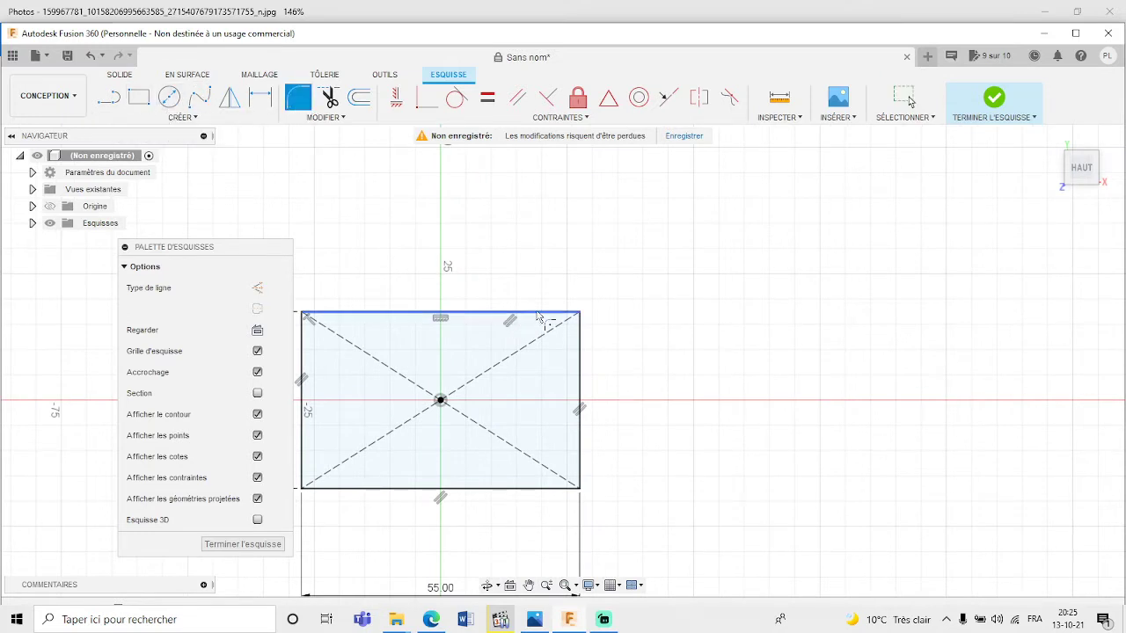
click(538, 315)
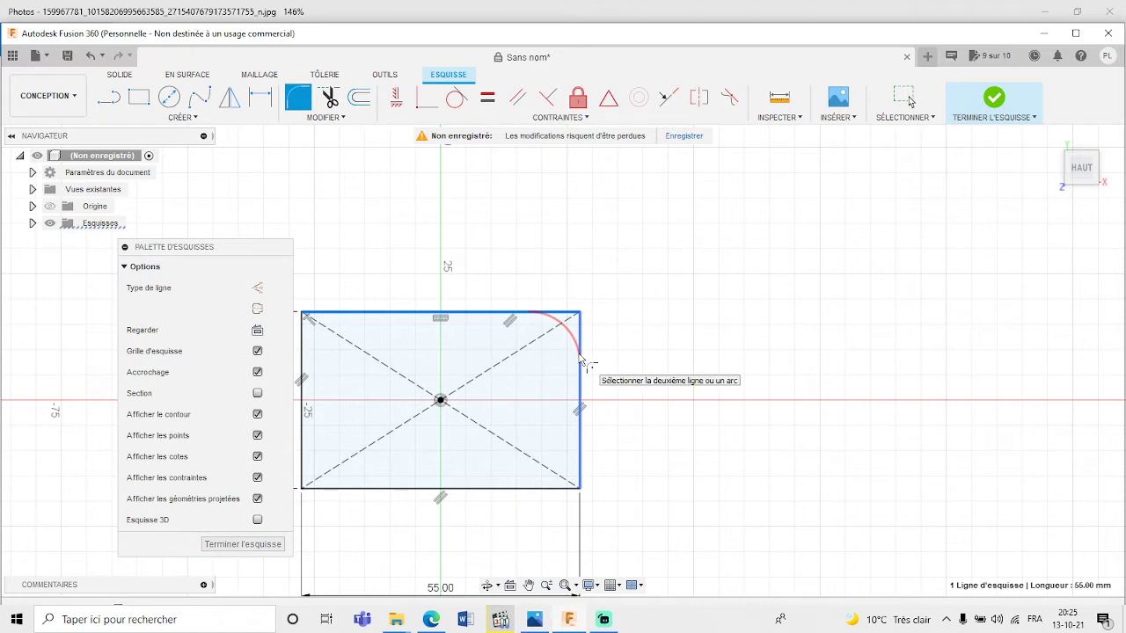
click(580, 360)
text(9)
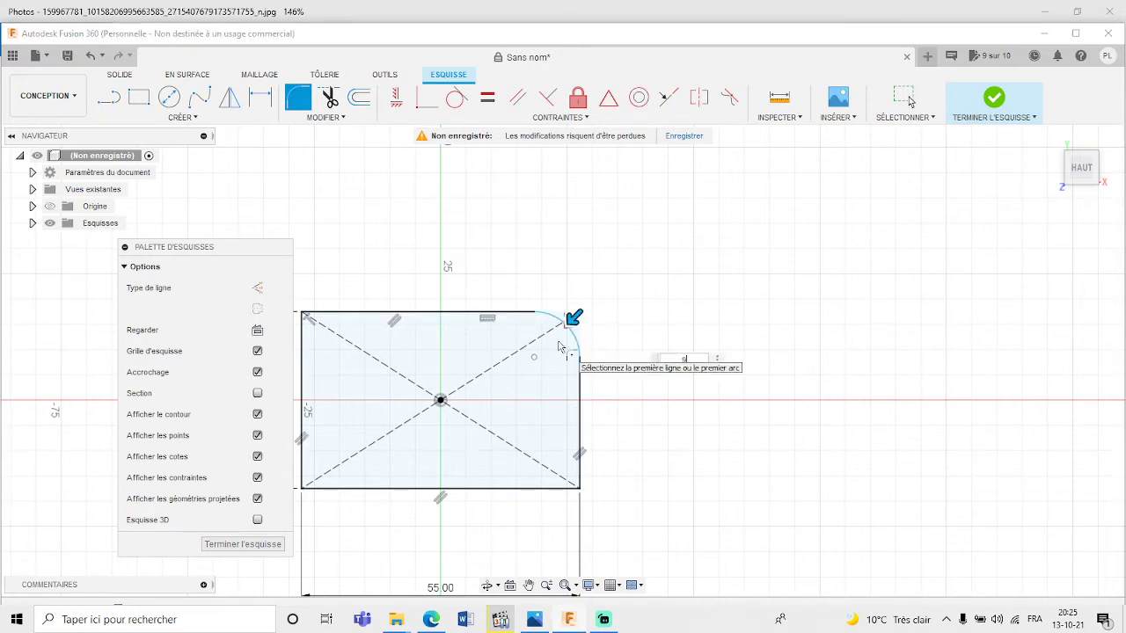
key(Return)
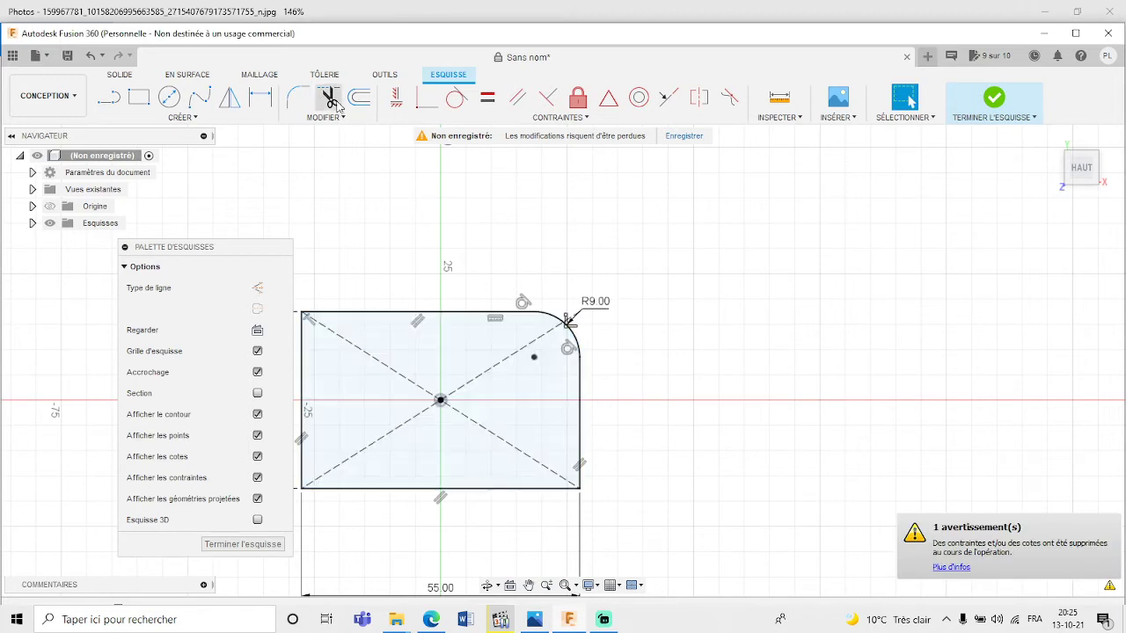
- Round the rectangle's lower-right corner with a 9 mm sketch fillet and finish the sketch
click(306, 108)
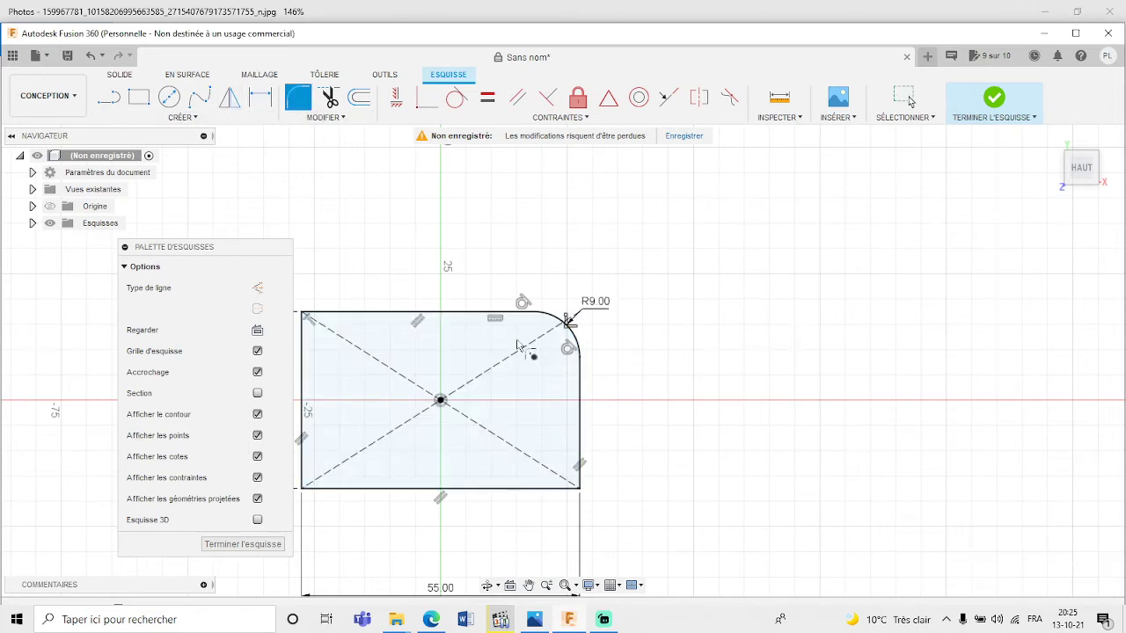
click(563, 489)
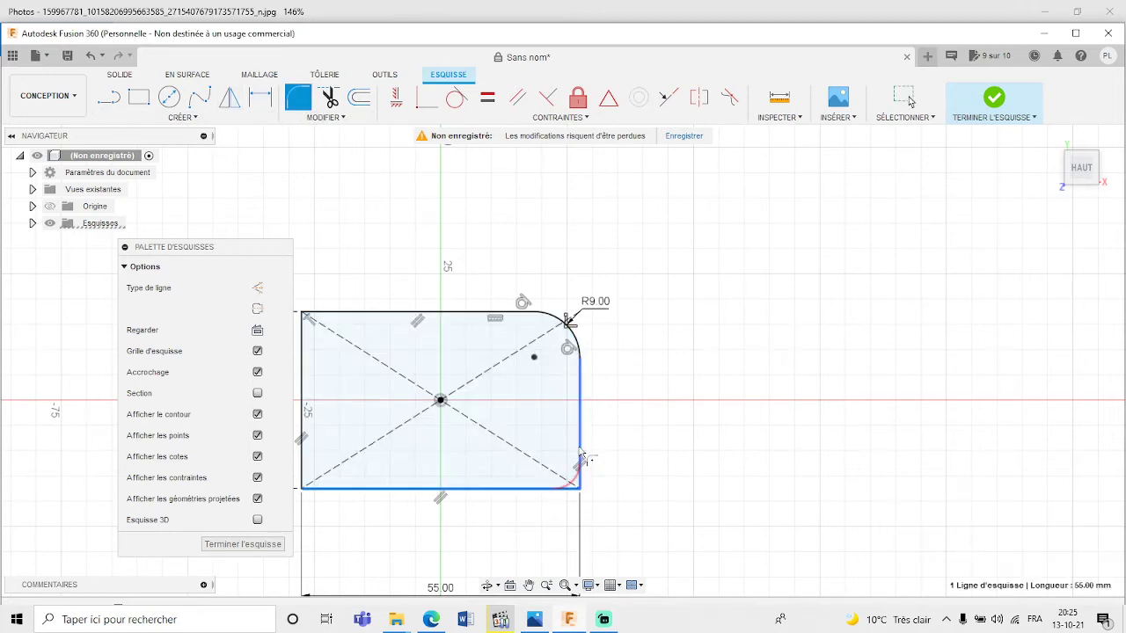
click(581, 461)
key(Return)
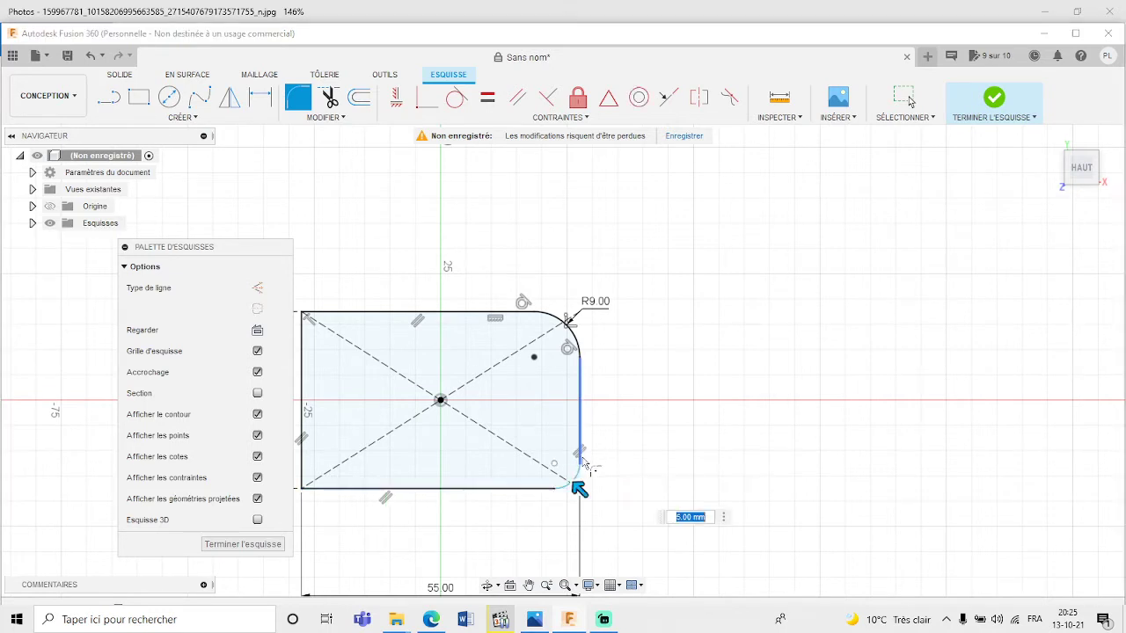
text(9)
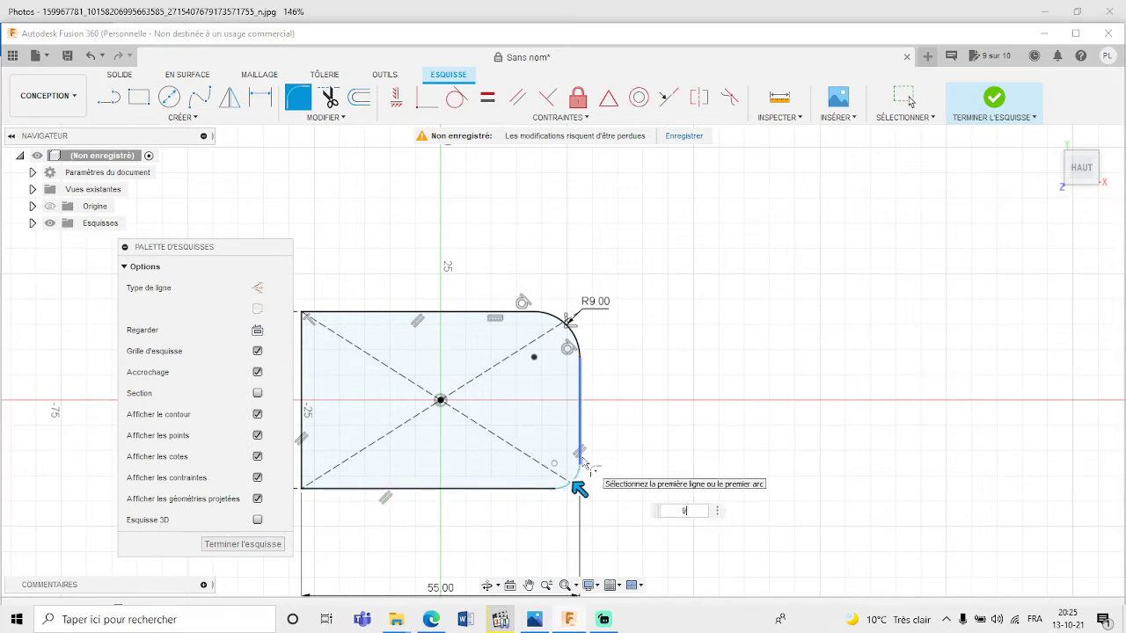
key(Return)
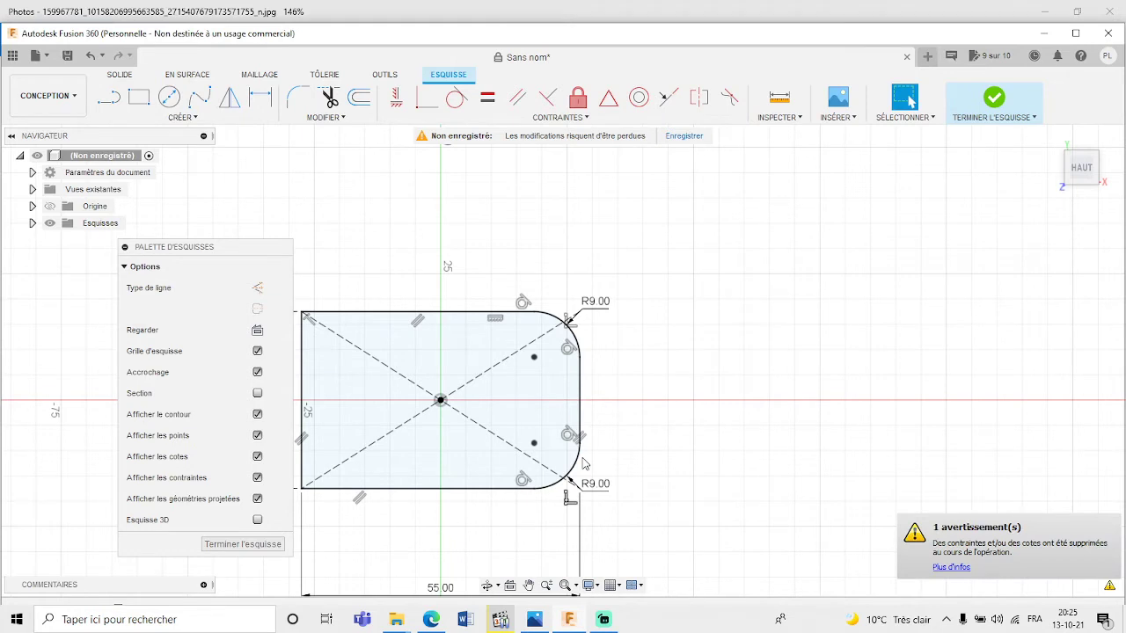
click(994, 102)
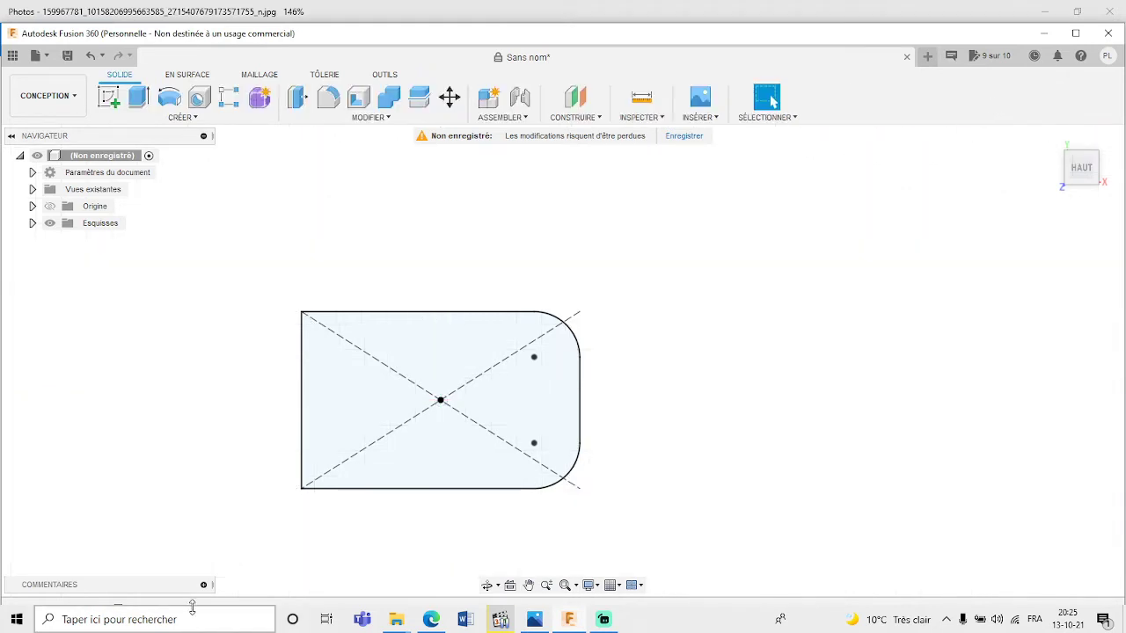
- In a new sketch on the rectangle's plane, draw a 35 mm diameter circle centered on the midpoint of its left edge, and finish the sketch
click(326, 346)
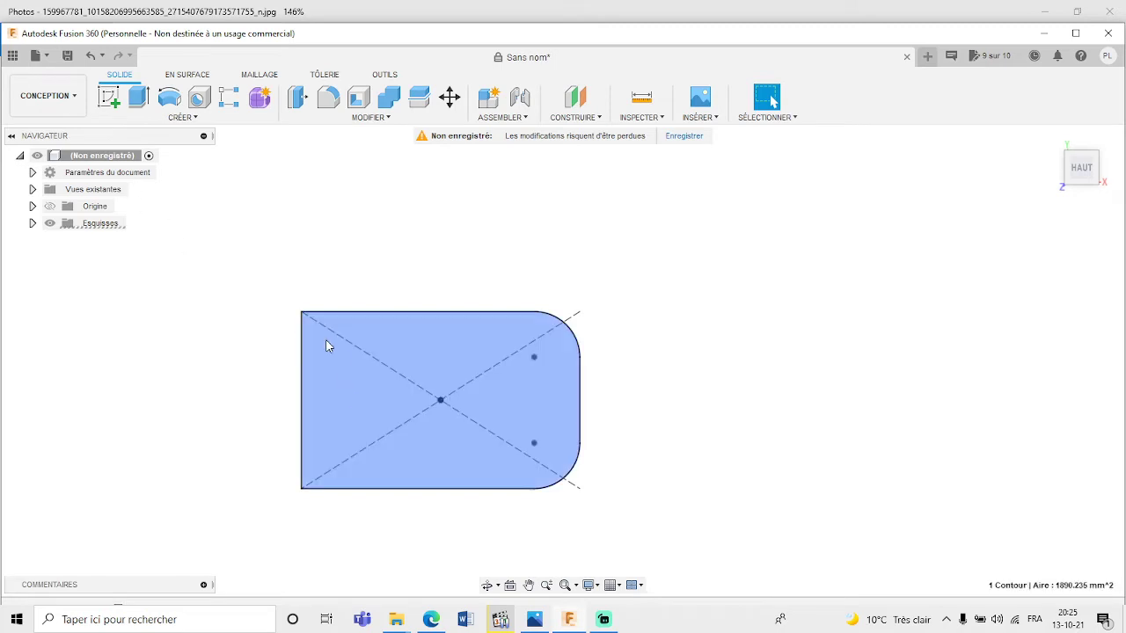
click(109, 97)
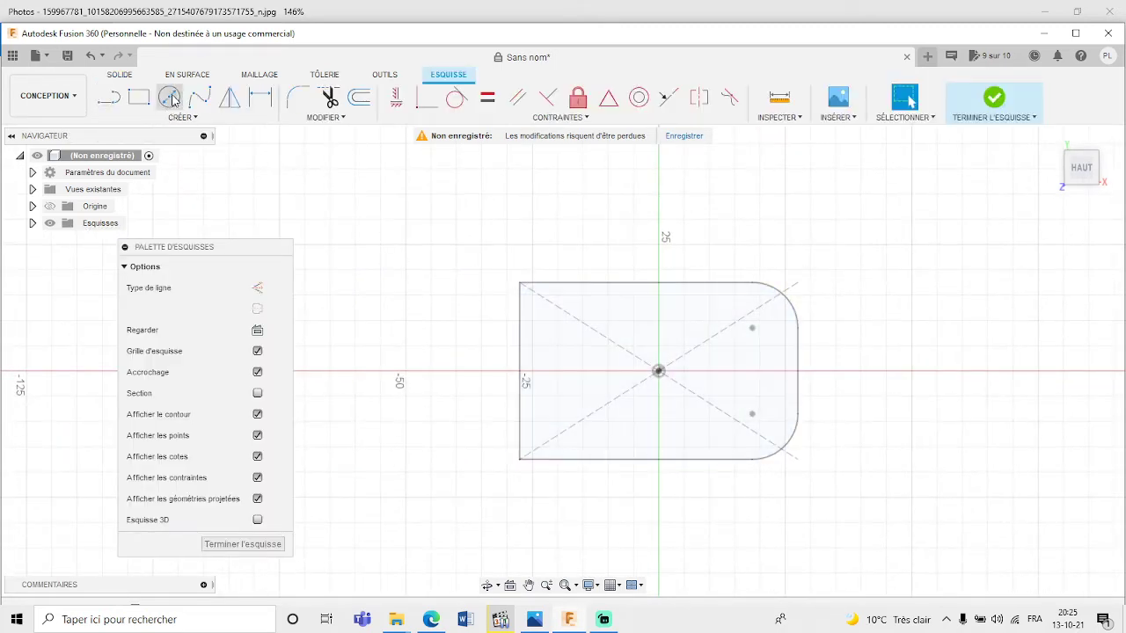
click(170, 97)
scroll(520, 378, up, 5)
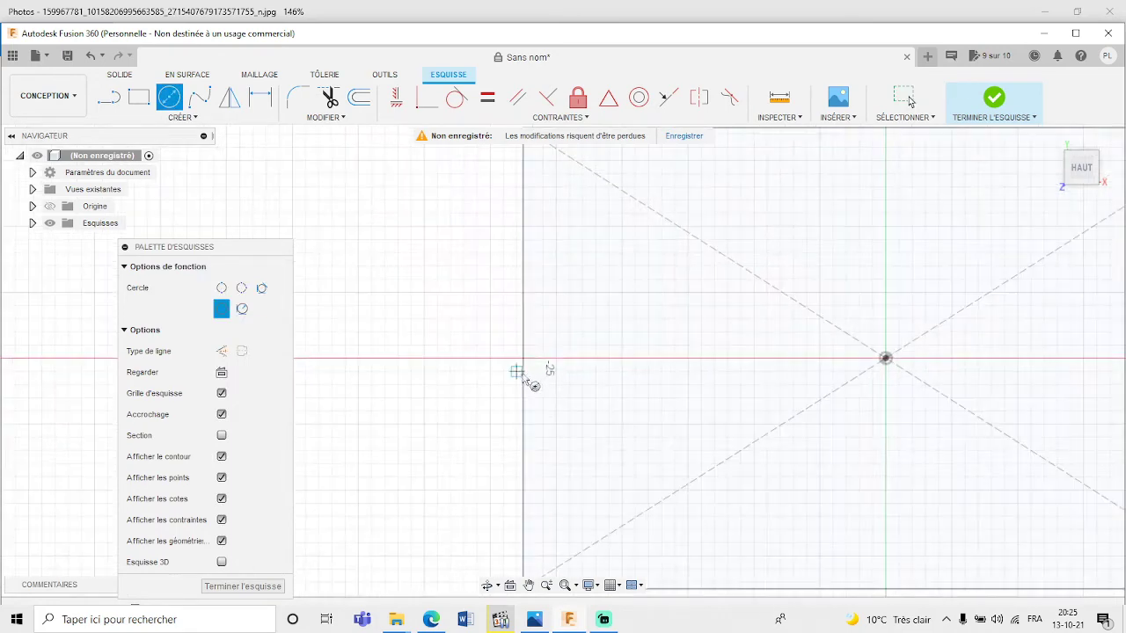
click(522, 361)
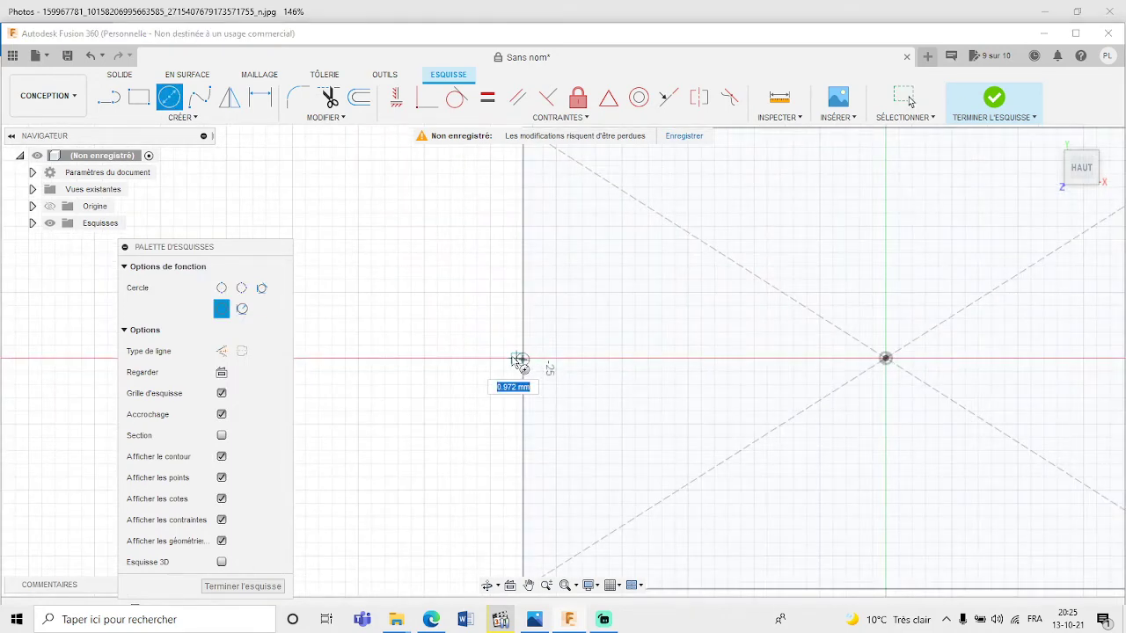
text(35)
key(Tab)
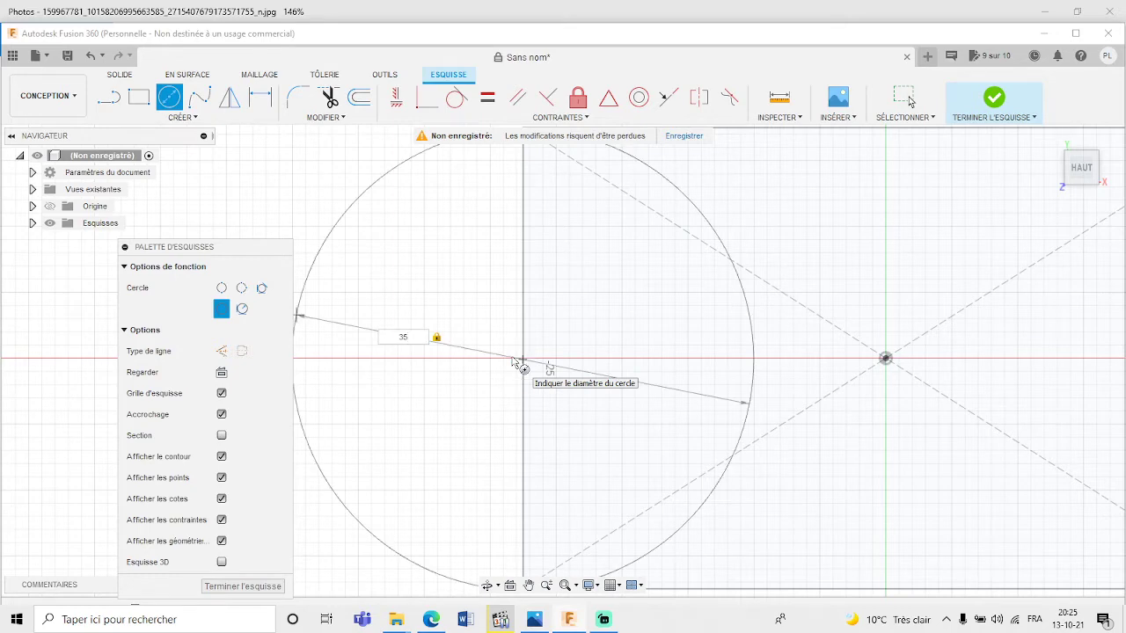
key(Return)
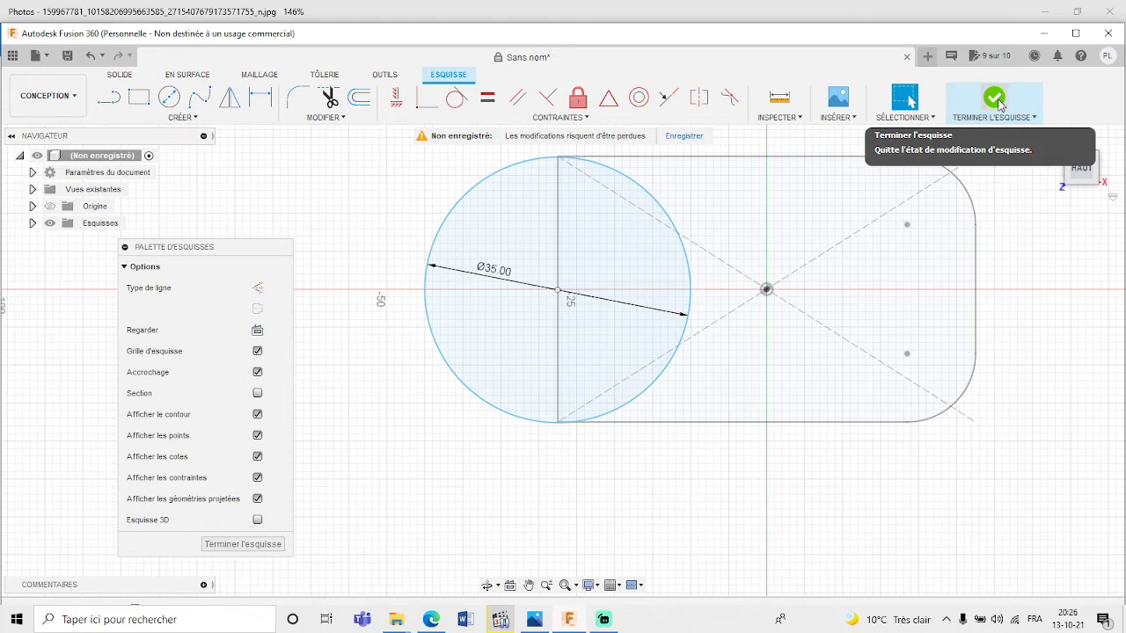
click(995, 100)
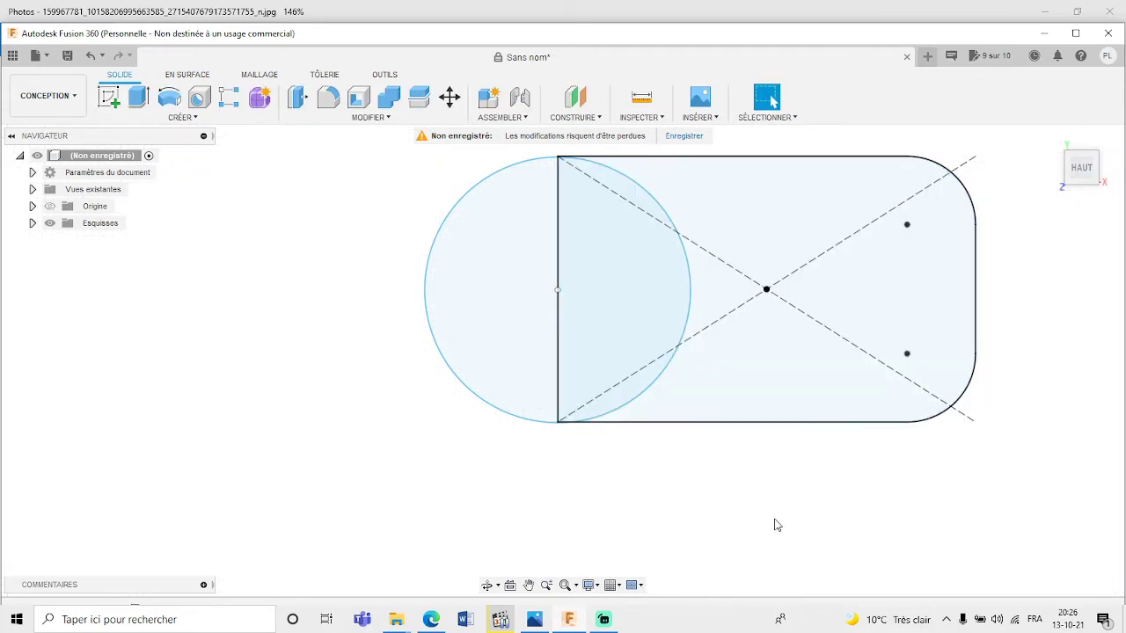
click(779, 396)
scroll(779, 396, up, 2)
scroll(754, 372, down, 3)
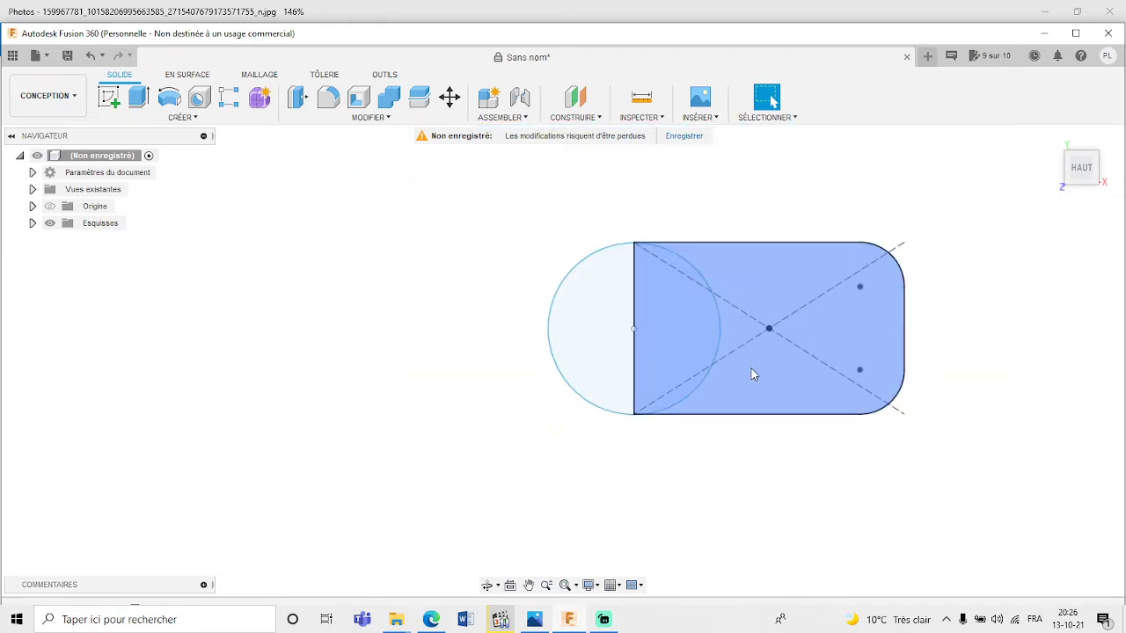
scroll(766, 396, up, 3)
scroll(760, 392, down, 2)
scroll(761, 392, up, 3)
scroll(767, 400, down, 2)
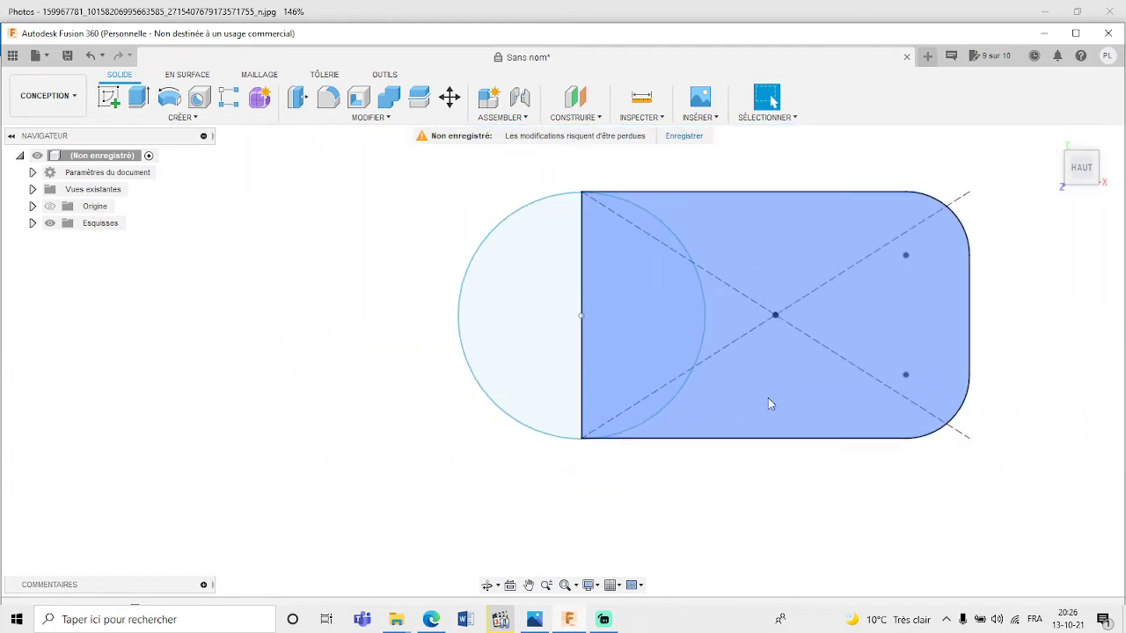
click(757, 505)
mouse_move(763, 499)
shift+middle_down()
mouse_move(733, 402)
mouse_move(666, 357)
mouse_move(648, 314)
mouse_move(650, 264)
mouse_move(656, 430)
mouse_move(631, 500)
mouse_move(525, 522)
mouse_move(502, 461)
mouse_move(532, 367)
mouse_move(603, 352)
mouse_move(714, 342)
mouse_move(776, 363)
mouse_move(794, 472)
mouse_move(680, 568)
mouse_move(518, 500)
mouse_move(614, 393)
shift+middle_up()
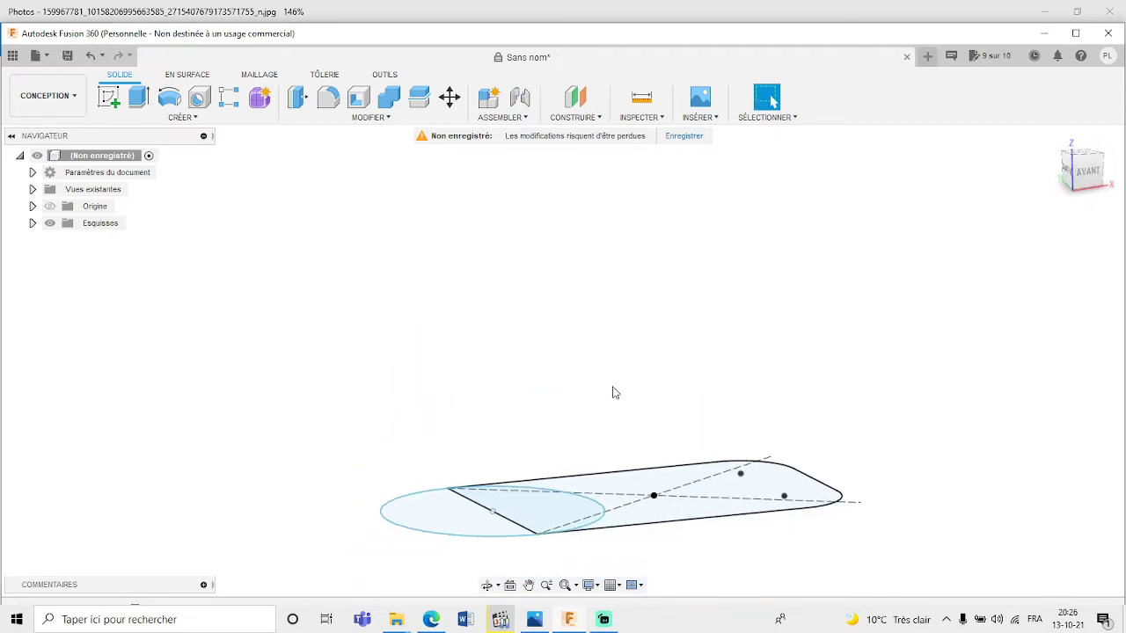
- Extrude the rounded rectangle and circle profiles together 3 mm as a new body
click(1069, 163)
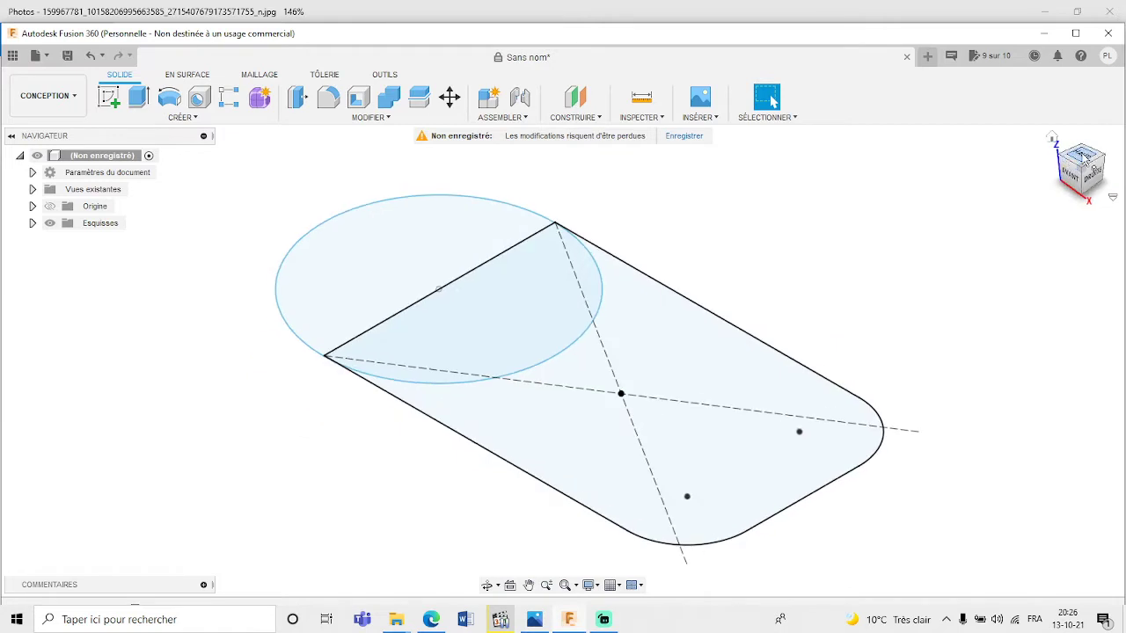
click(1077, 157)
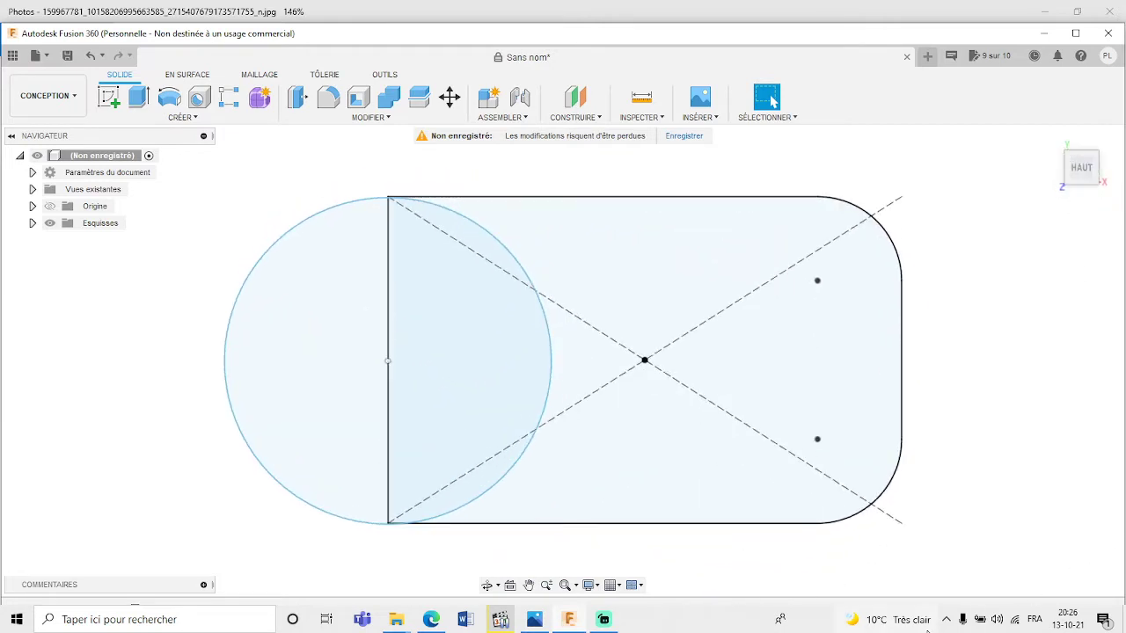
mouse_move(927, 630)
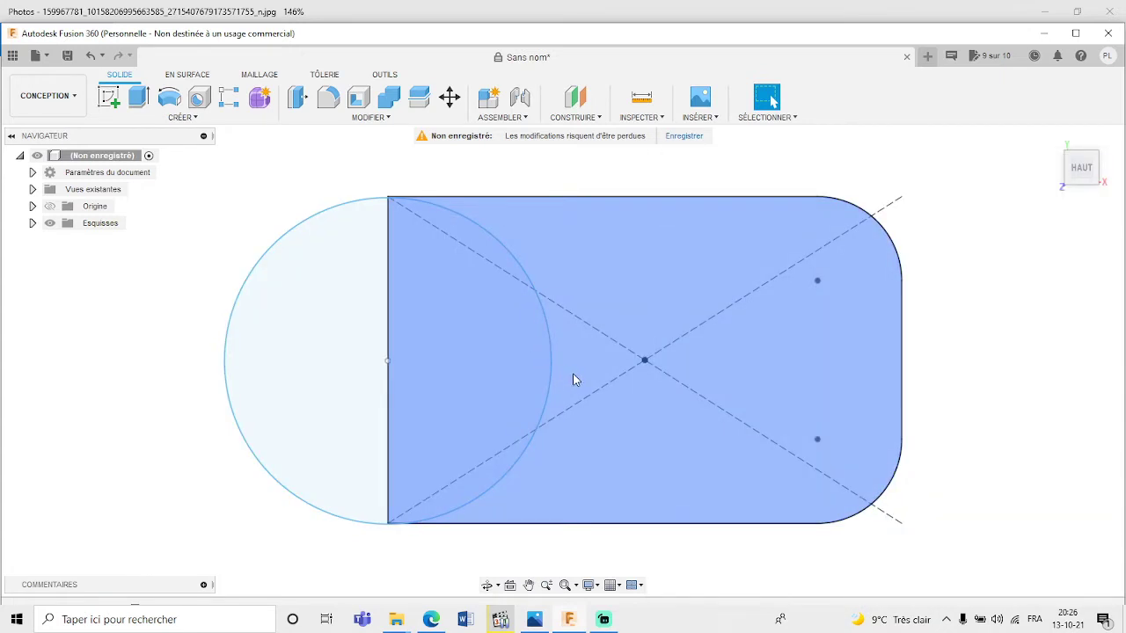
click(650, 440)
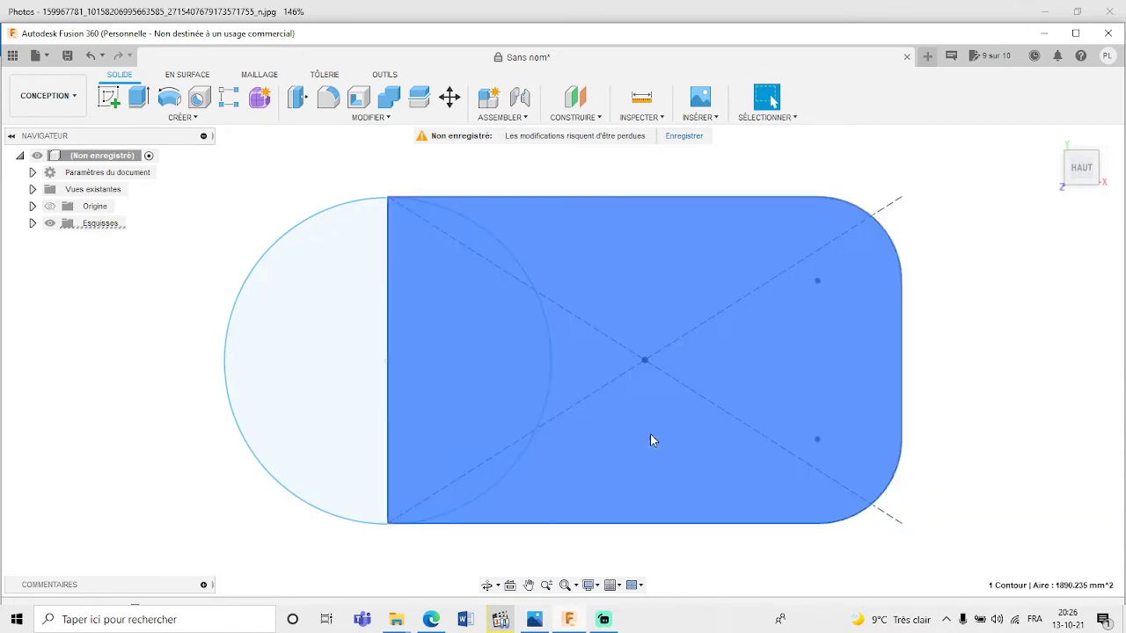
shift+click(332, 368)
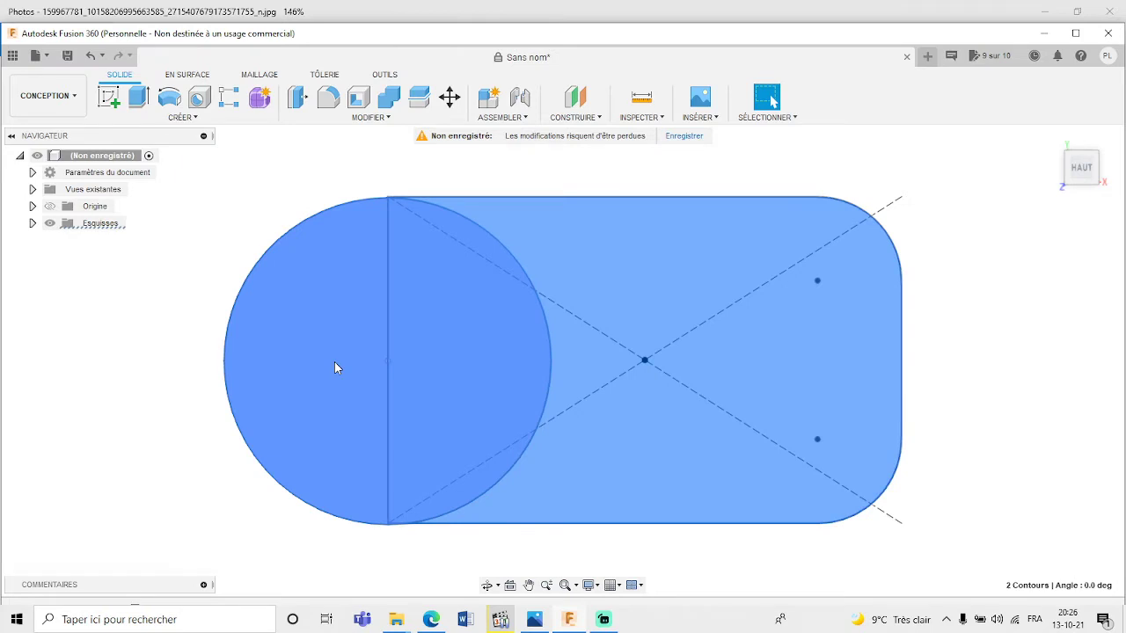
click(138, 100)
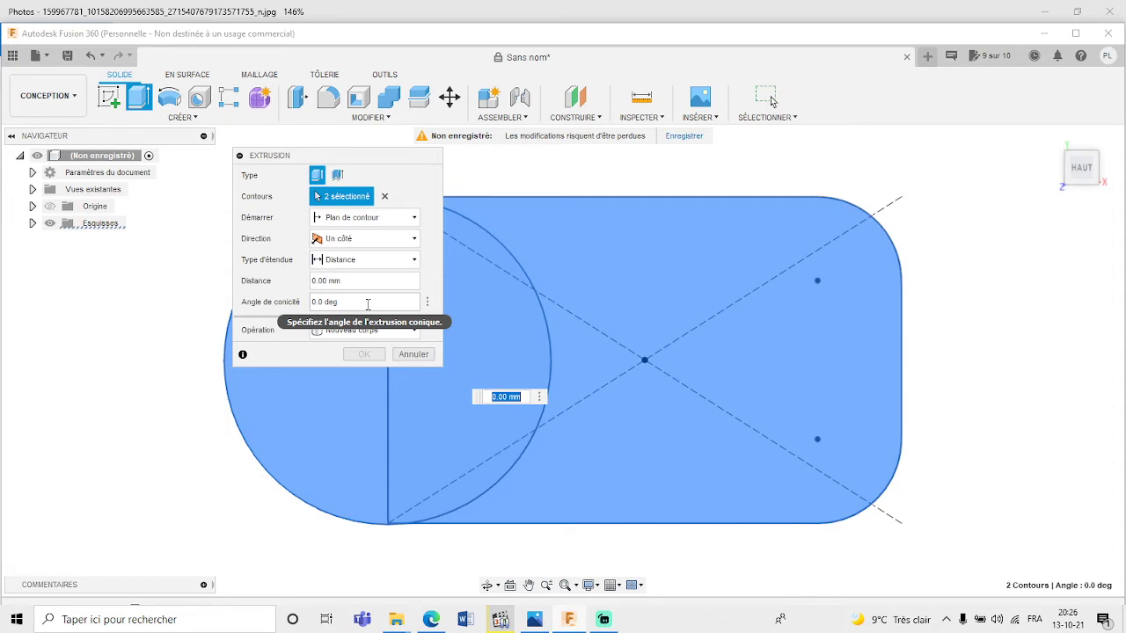
text(3)
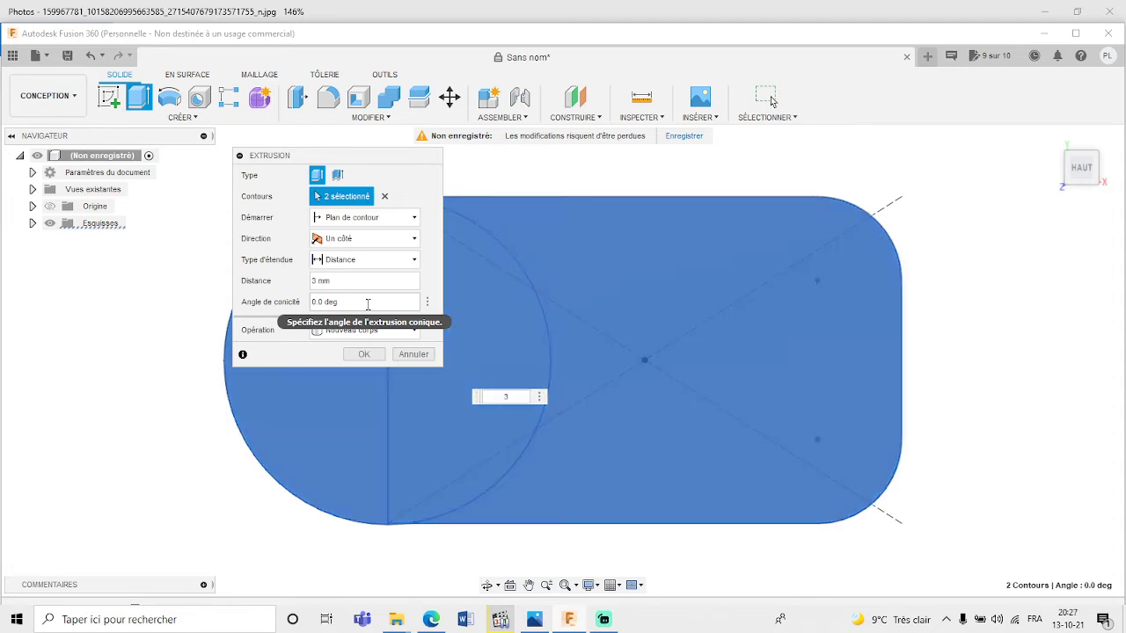
key(Return)
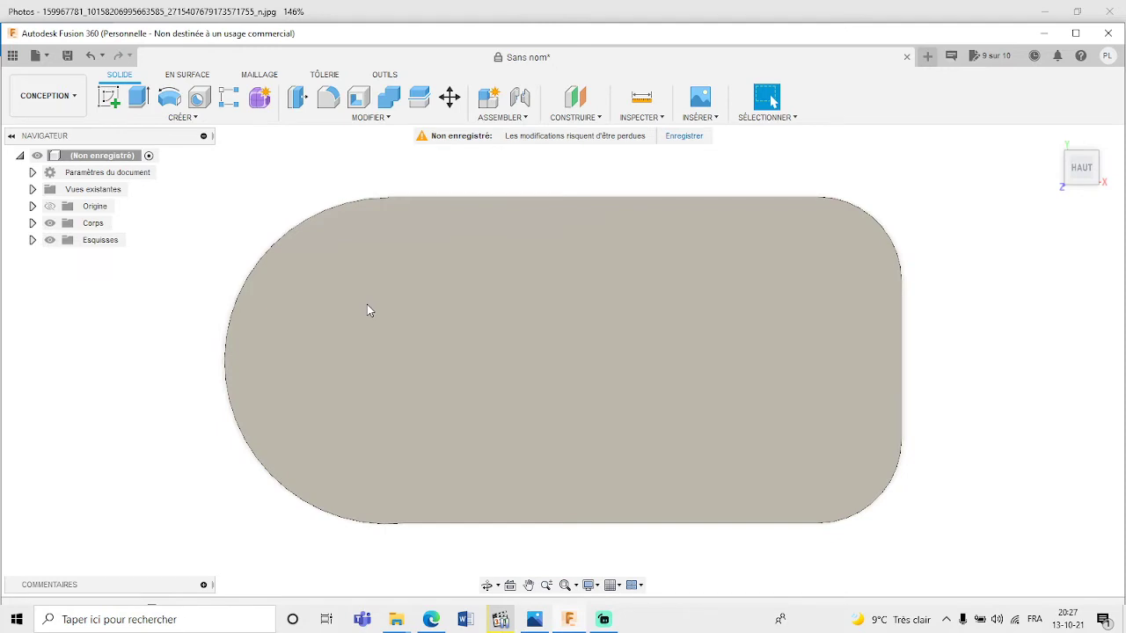
- In a new sketch on the plate's top face, draw a 3 mm diameter circle on the horizontal axis near the semicircular end
shift+middle_drag(451, 471, 559, 295)
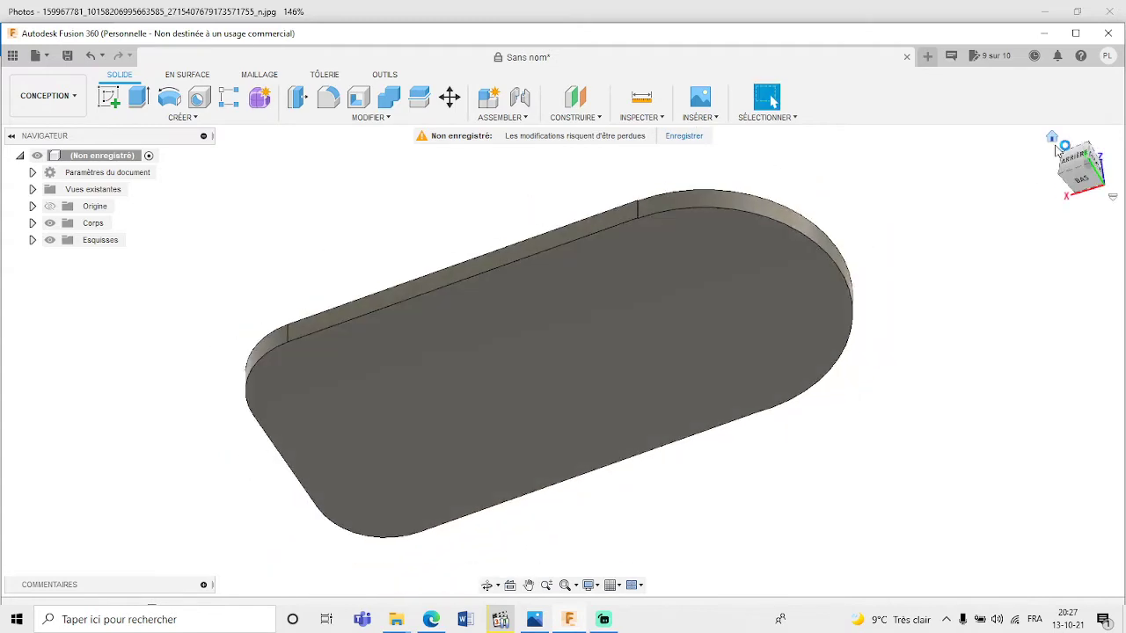
click(1053, 138)
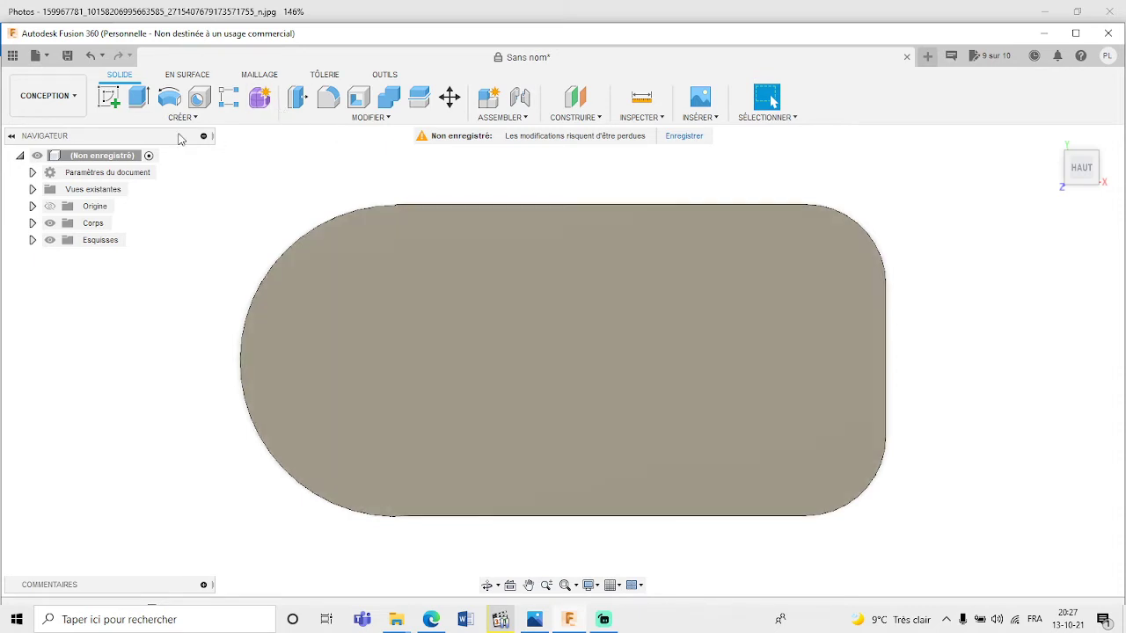
click(313, 269)
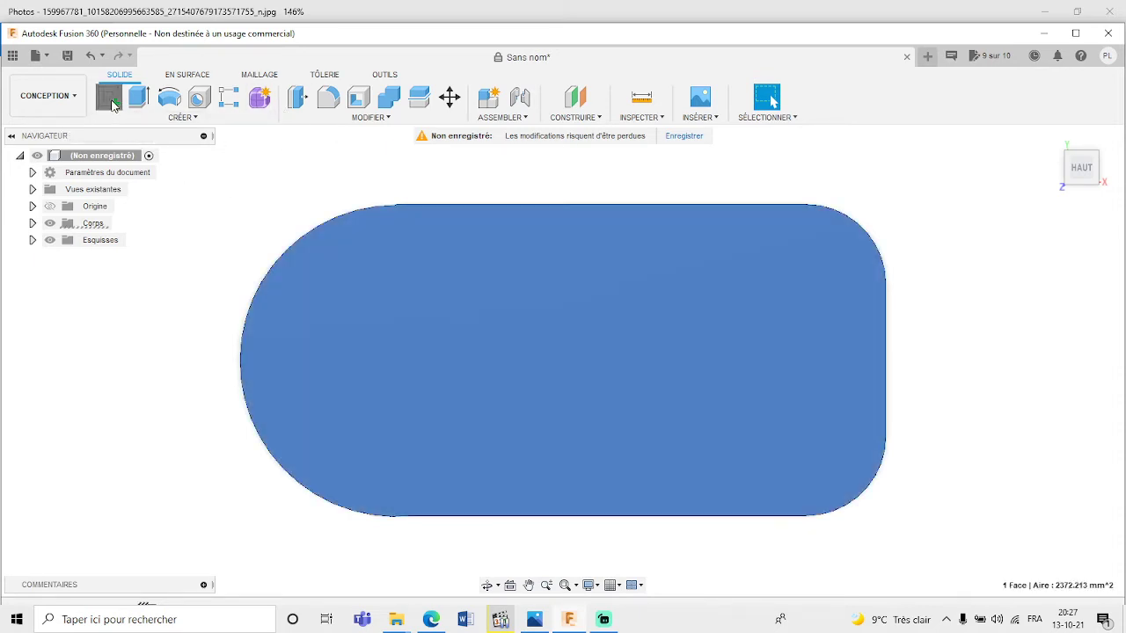
click(113, 105)
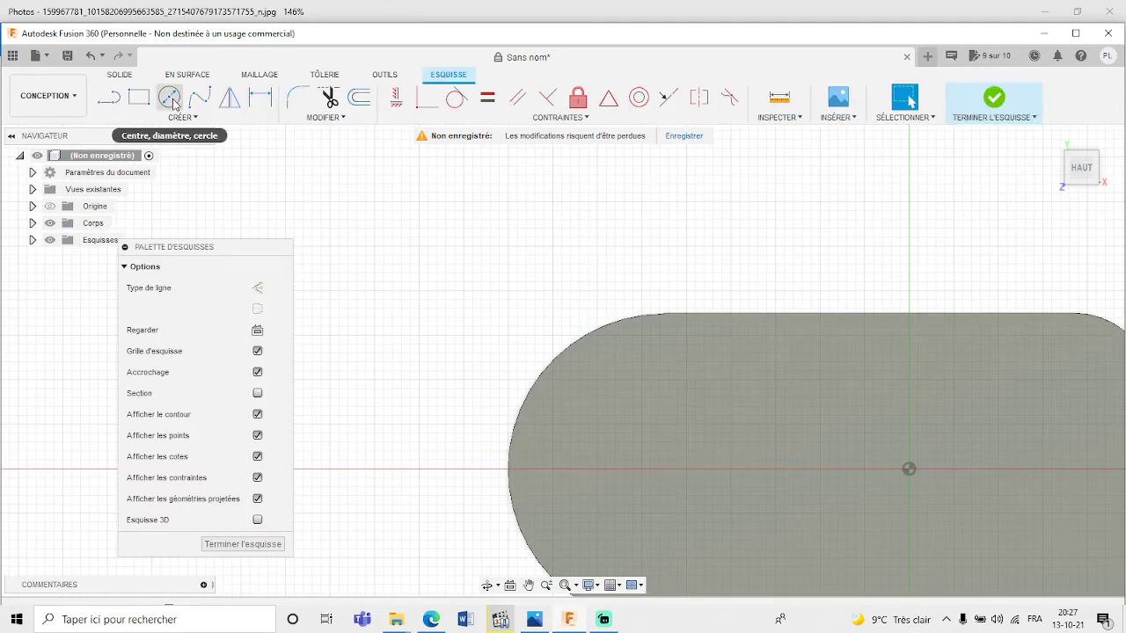
click(170, 99)
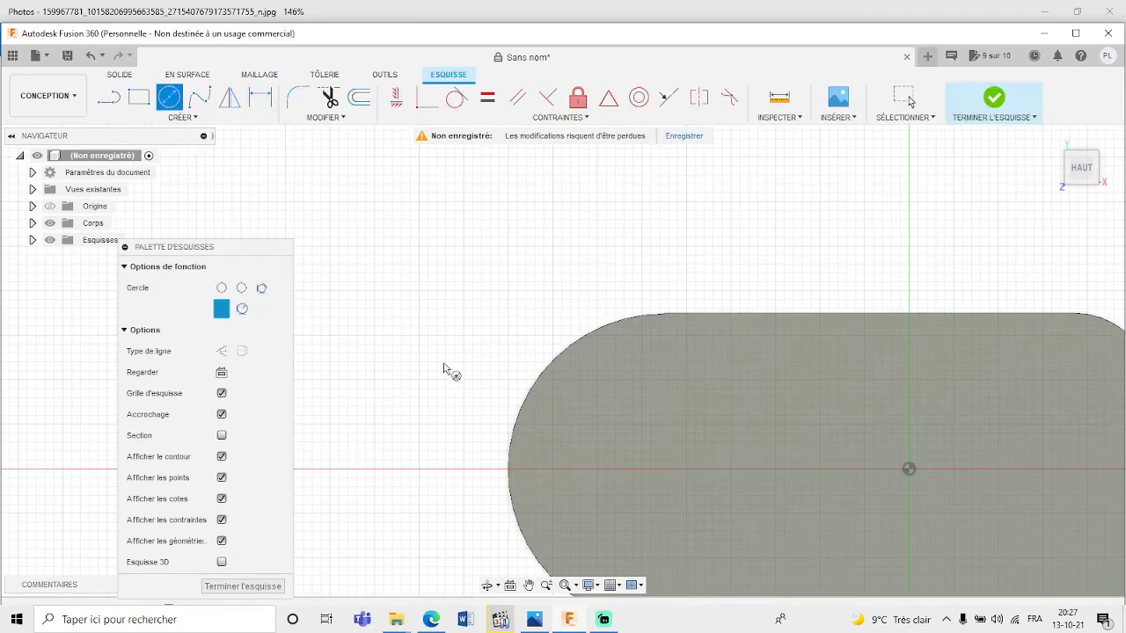
click(551, 469)
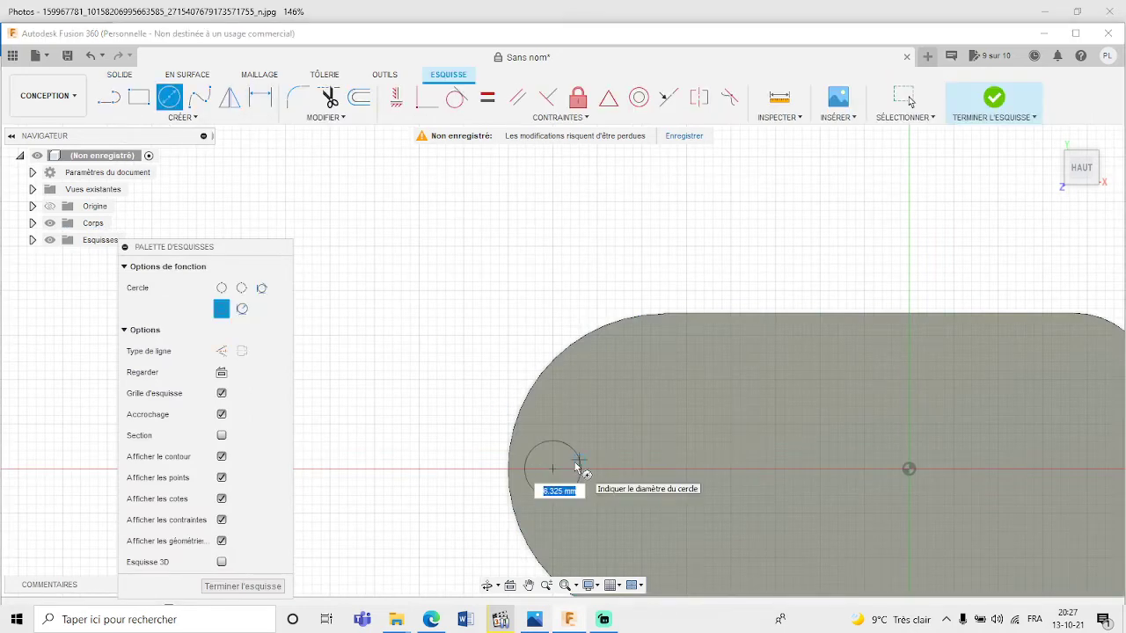
text(3)
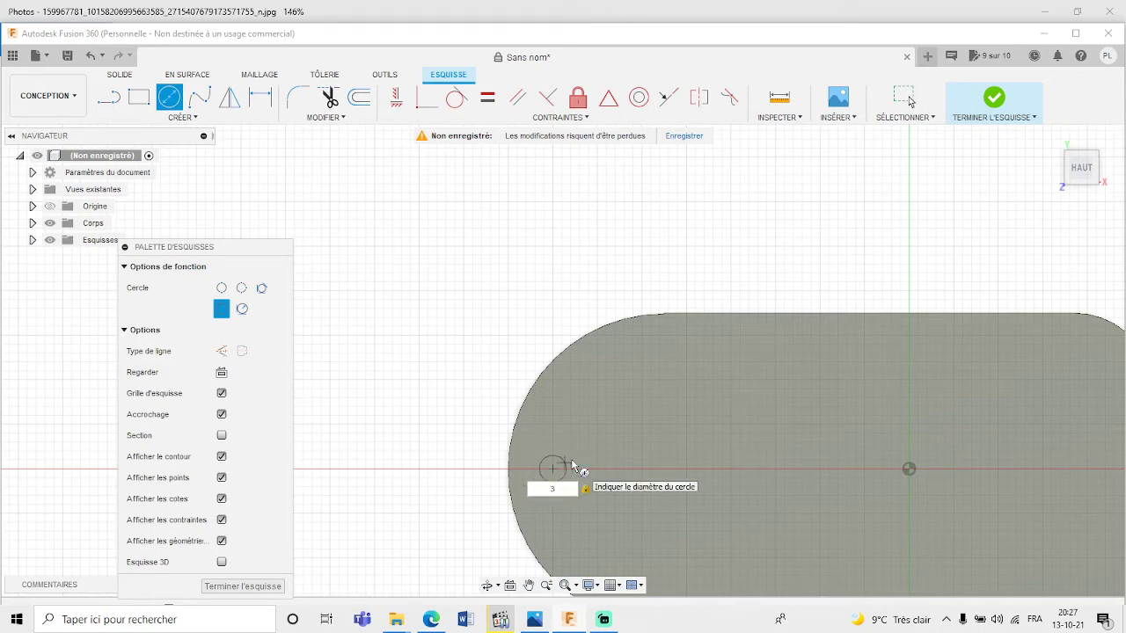
key(Return)
key(Escape)
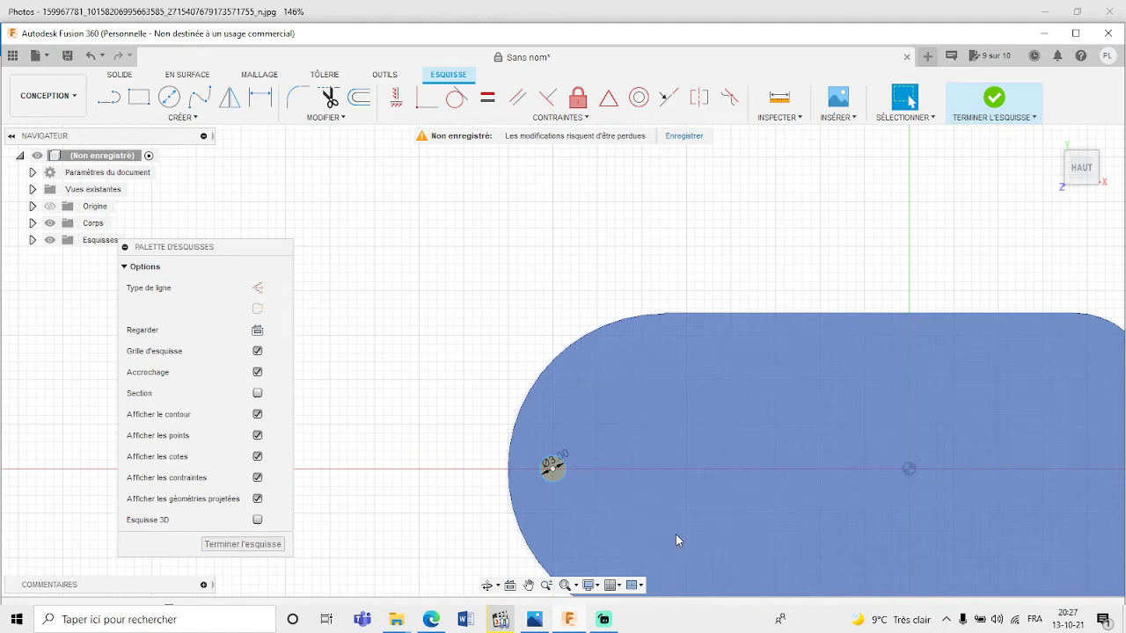
- Examine the plate and its small circle from the top and at an angle, moving the sketch palette aside
scroll(679, 529, down, 1)
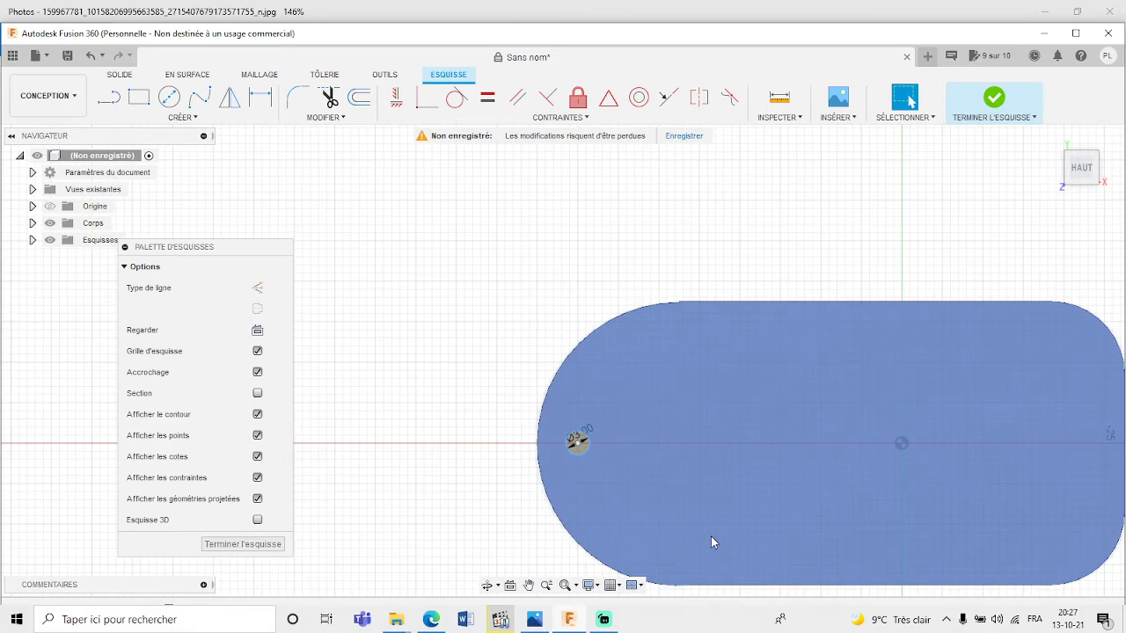
mouse_move(711, 538)
shift+middle_down()
mouse_move(713, 500)
mouse_move(663, 467)
mouse_move(568, 480)
mouse_move(577, 518)
shift+middle_up()
click(563, 587)
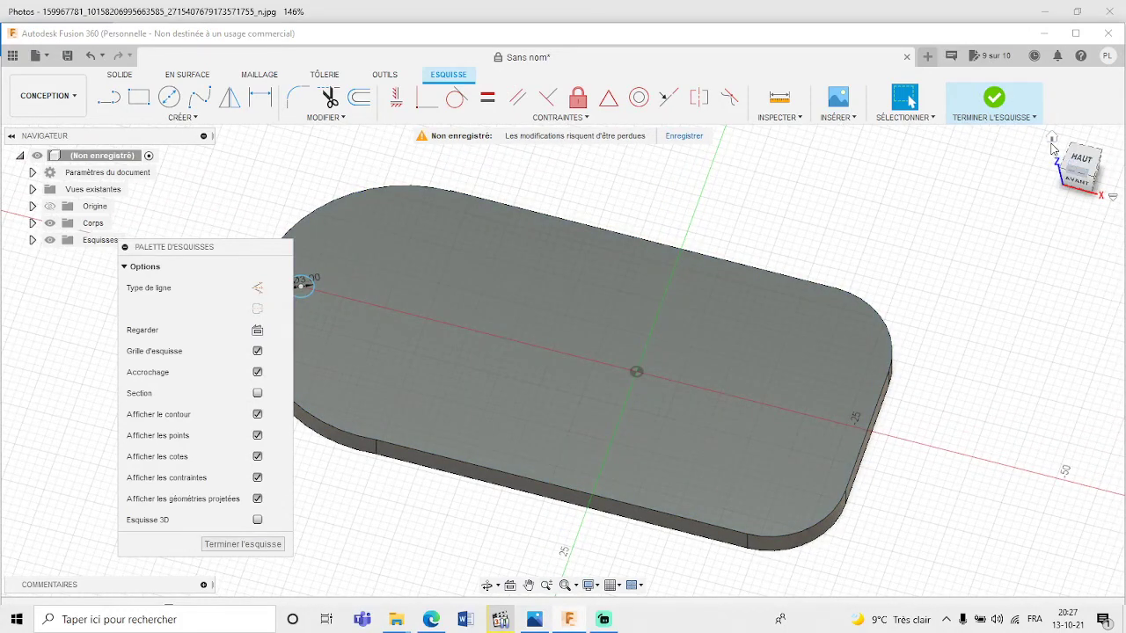
click(1096, 172)
click(1085, 159)
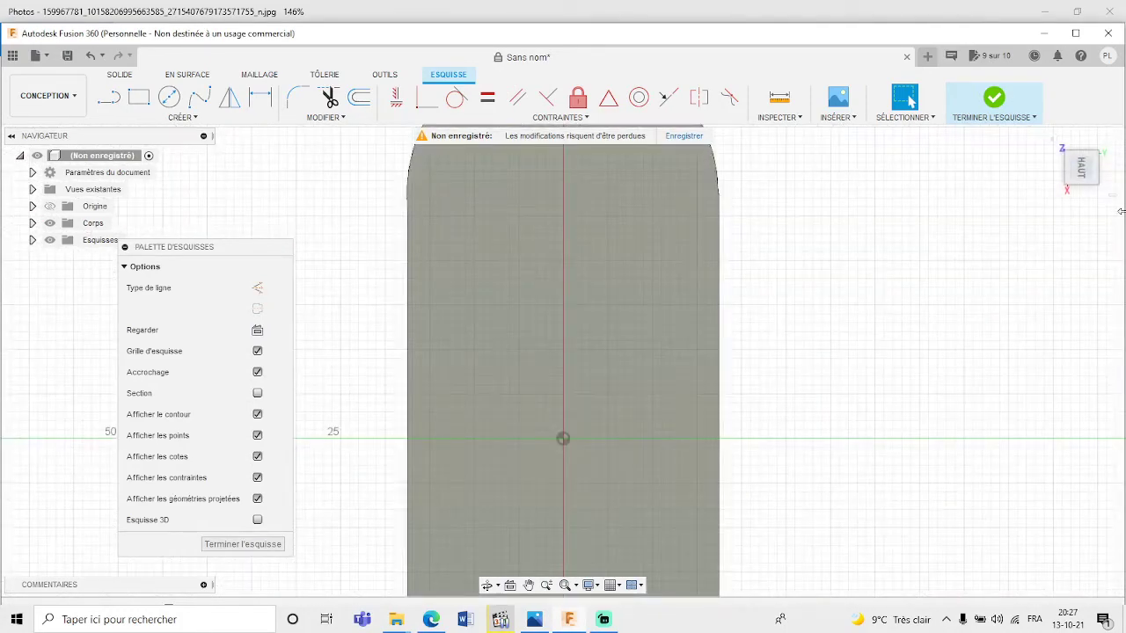
click(1052, 141)
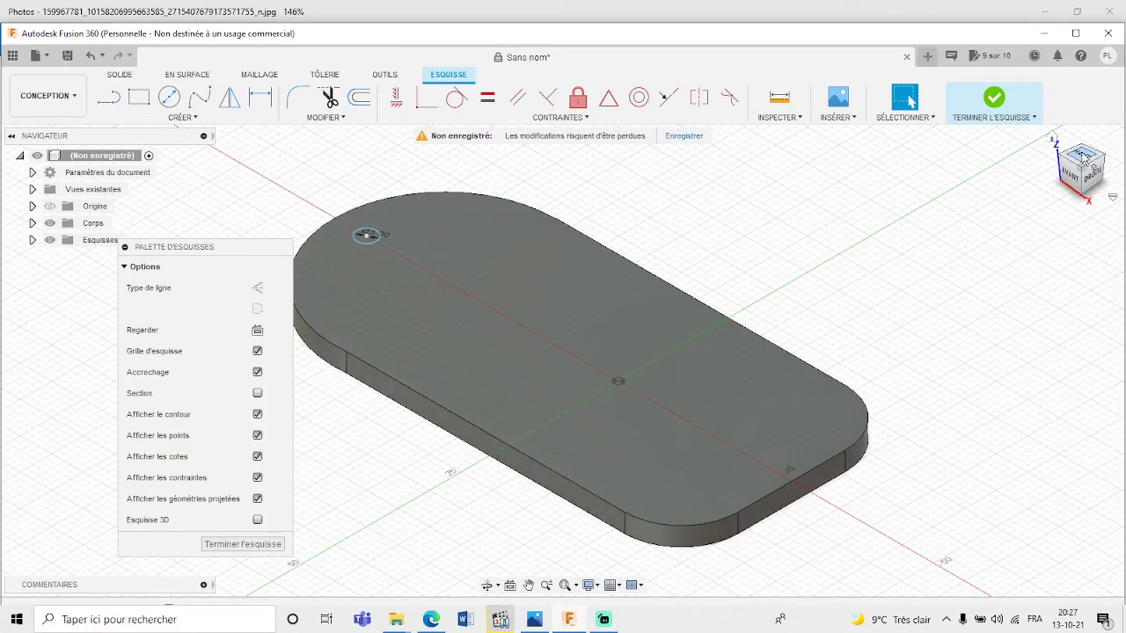
click(1083, 159)
click(1053, 139)
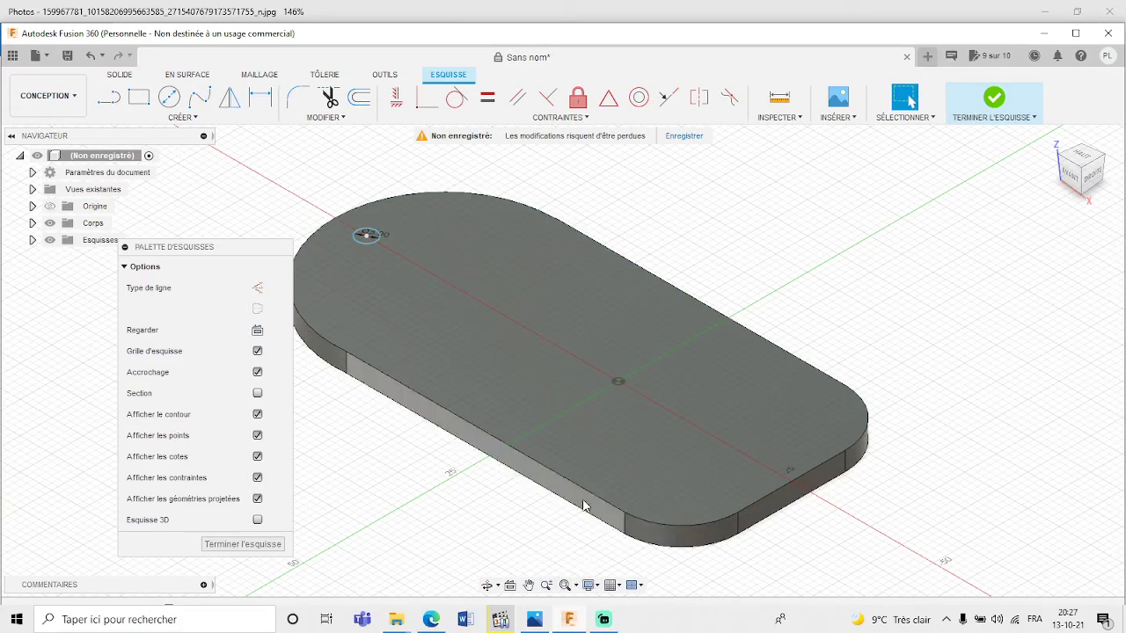
shift+middle_drag(748, 494, 721, 517)
mouse_move(227, 251)
mouse_down()
mouse_move(93, 245)
mouse_move(88, 257)
mouse_up()
mouse_move(298, 329)
shift+middle_down()
mouse_move(289, 319)
mouse_move(284, 344)
mouse_move(286, 305)
shift+middle_up()
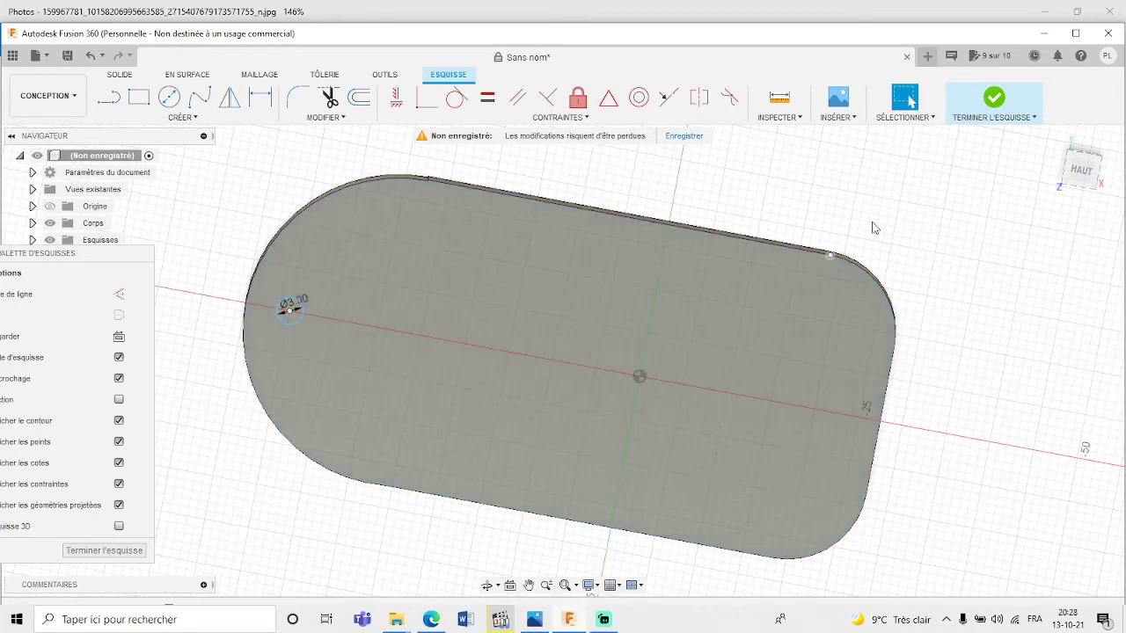
- Finish the sketch and cut the small circle through the plate with an extrusion of -4 mm
click(991, 109)
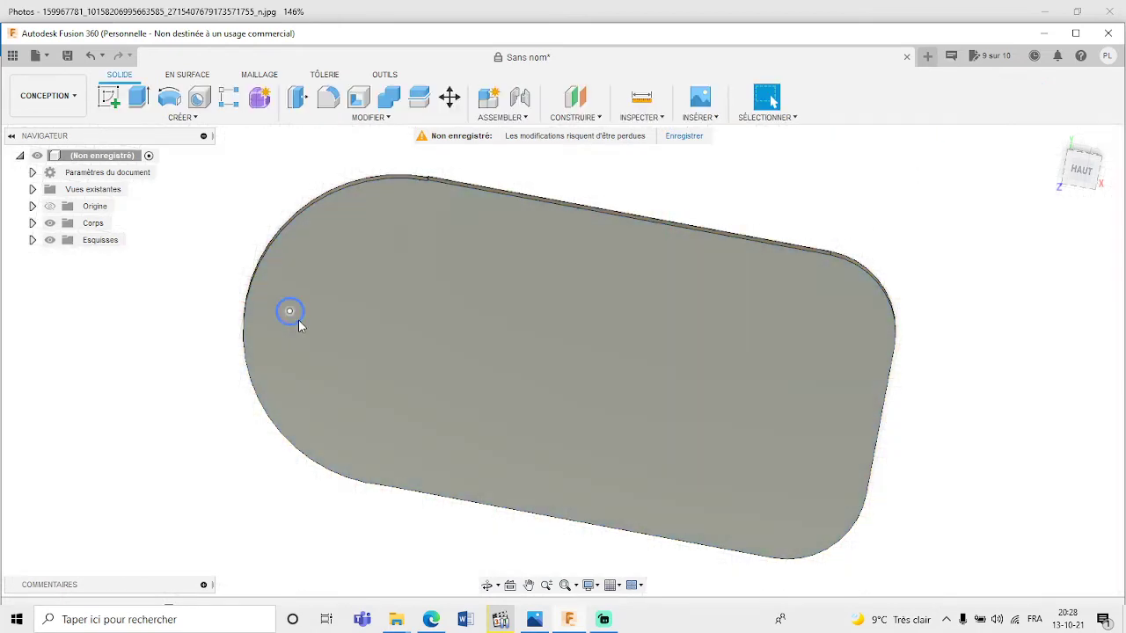
click(294, 314)
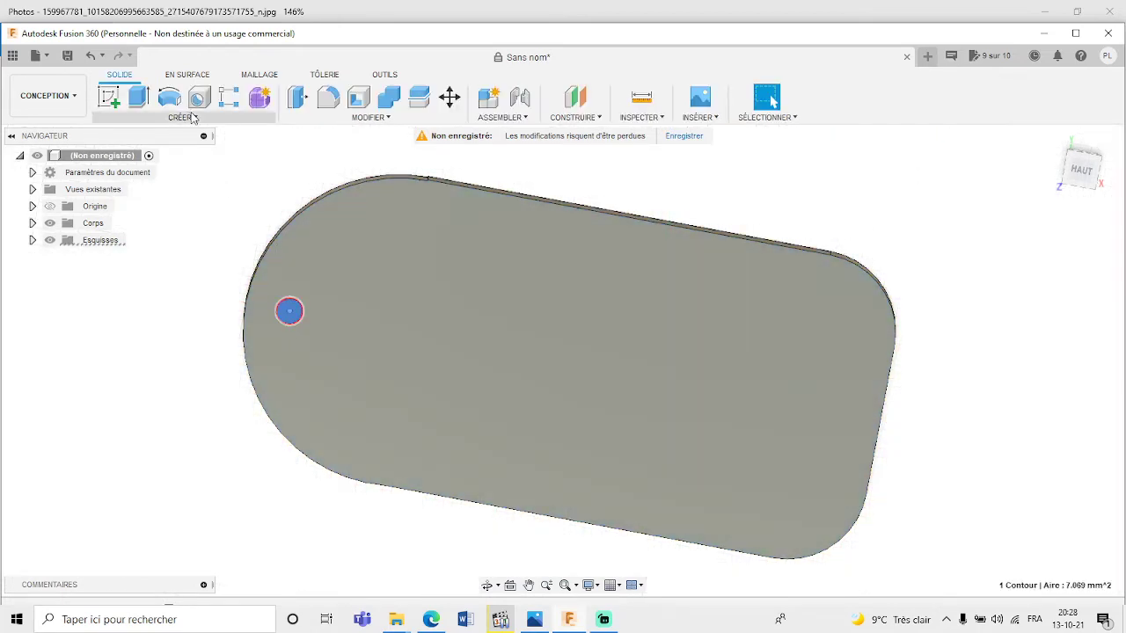
click(139, 99)
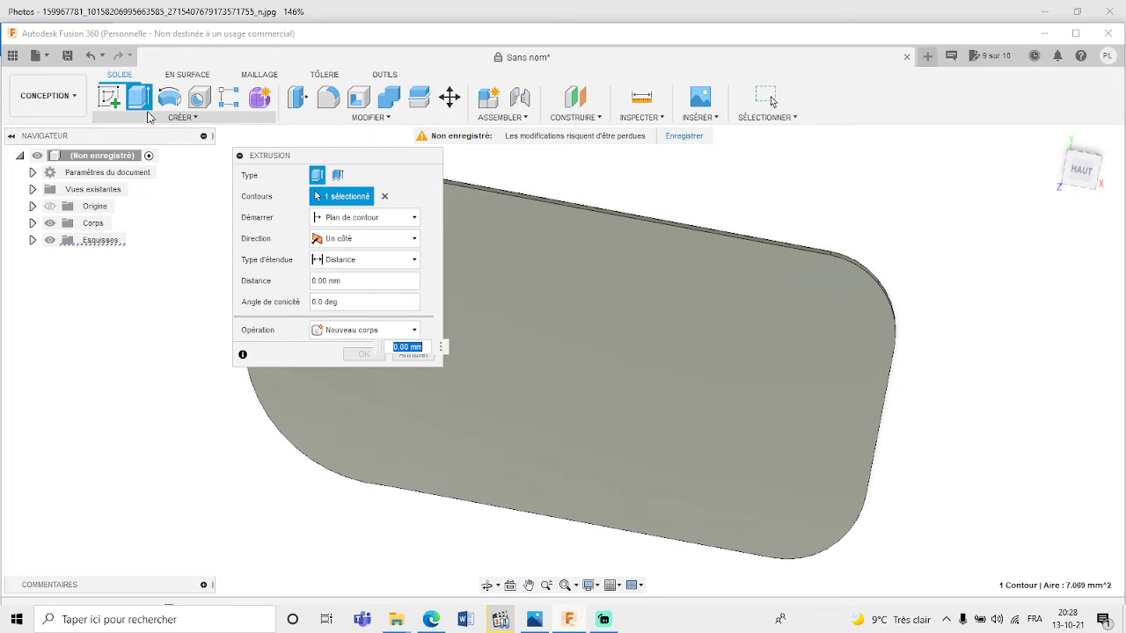
text(-4)
key(Return)
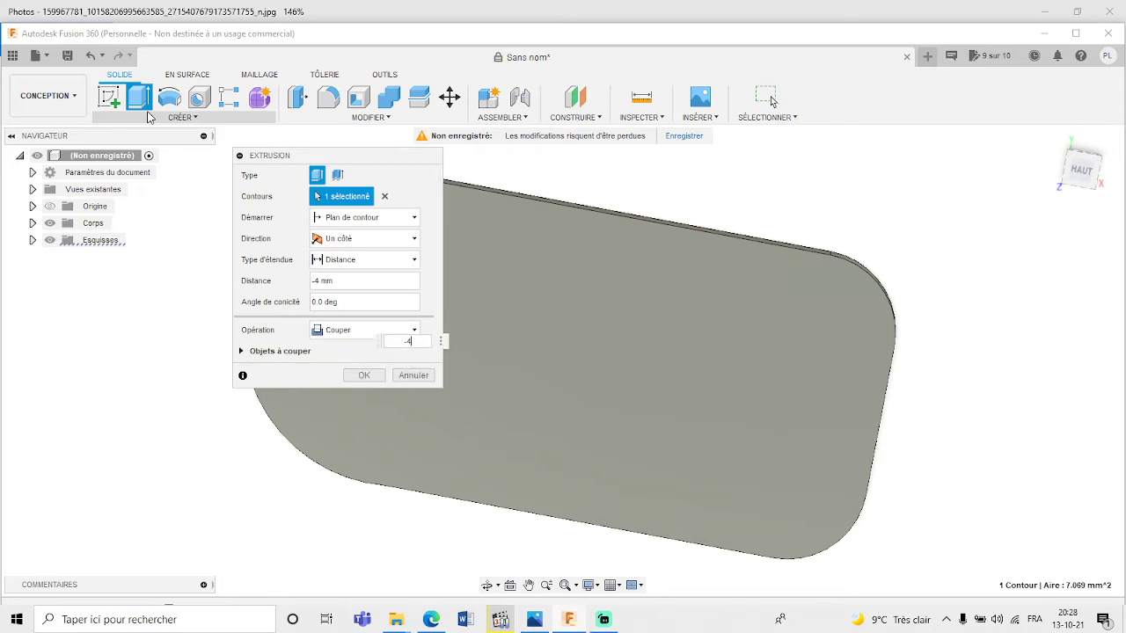
key(Return)
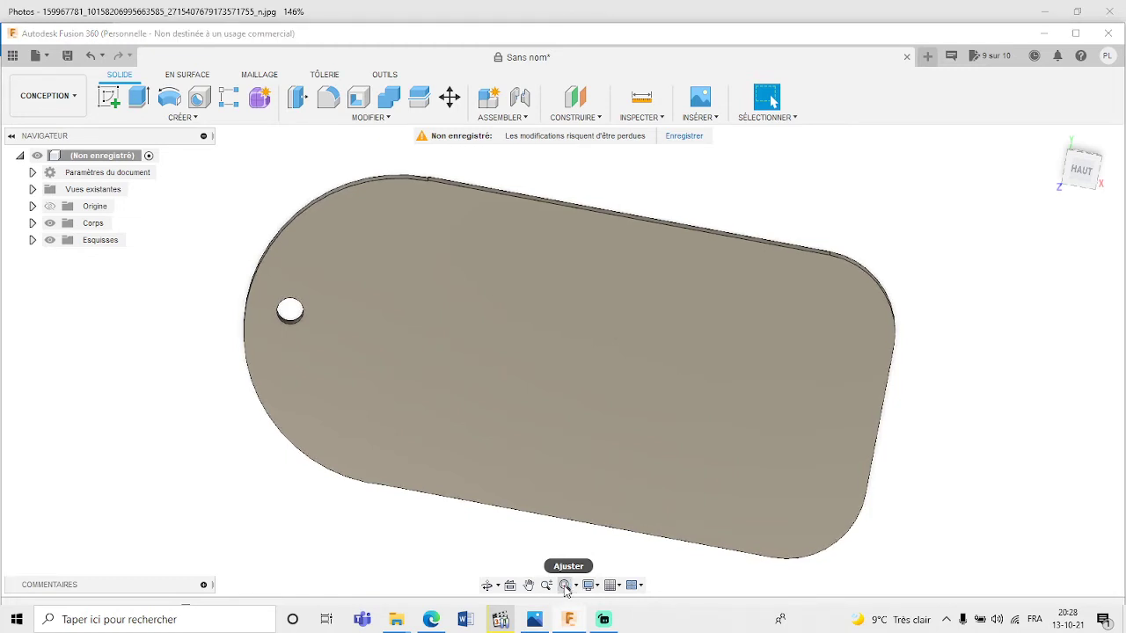
- Start a new sketch on the plate's top face
click(528, 584)
drag(454, 414, 727, 396)
key(F4)
key(Escape)
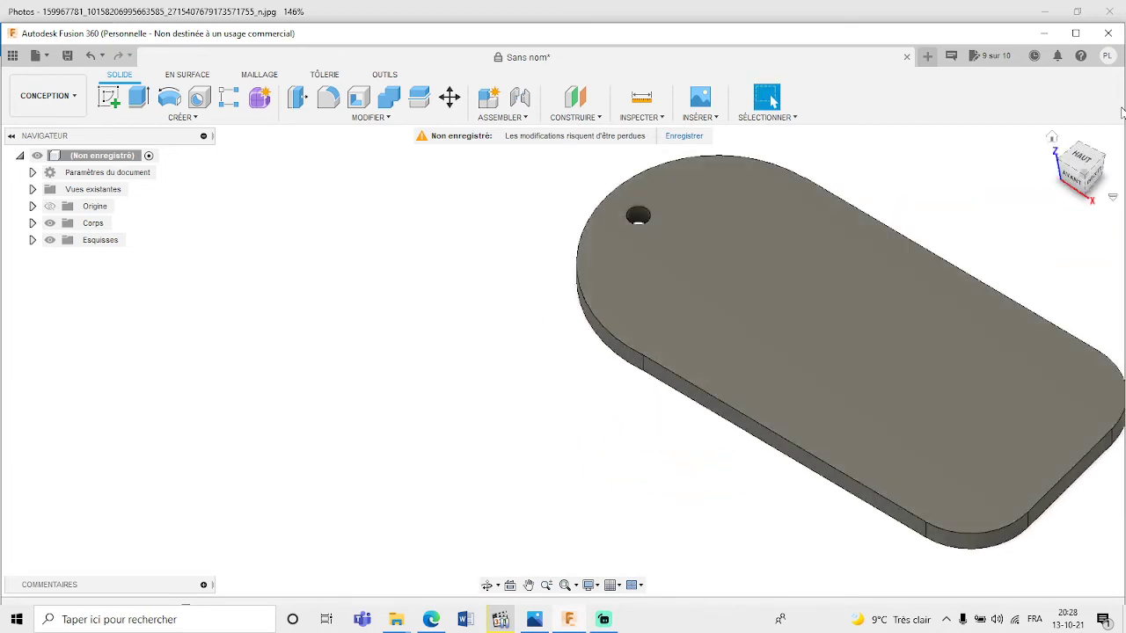
click(1053, 139)
click(1080, 155)
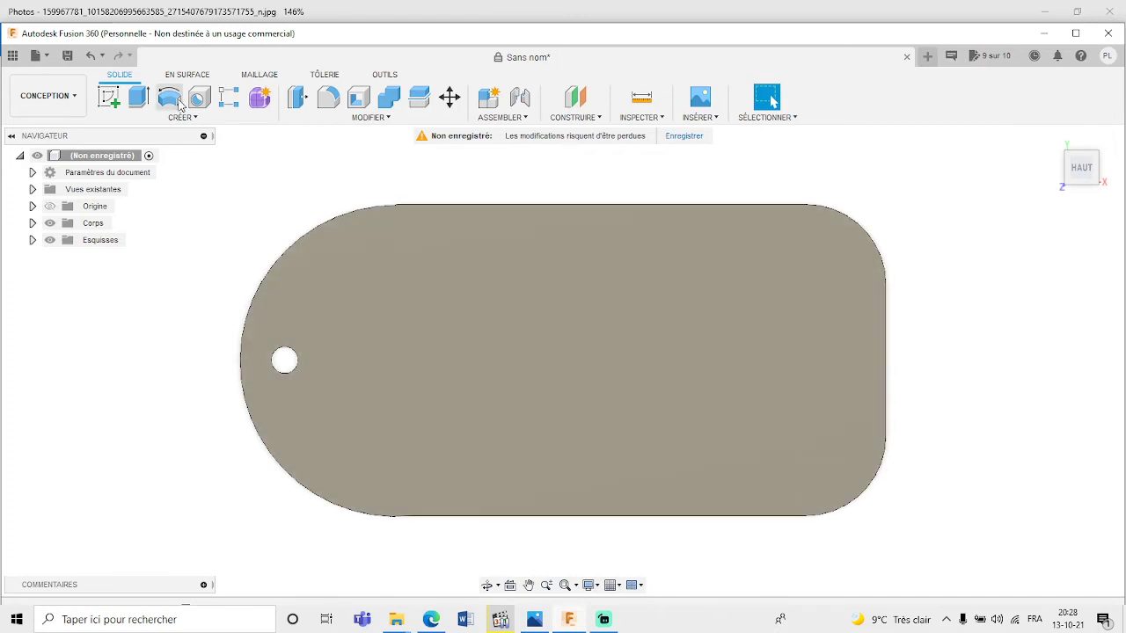
click(441, 313)
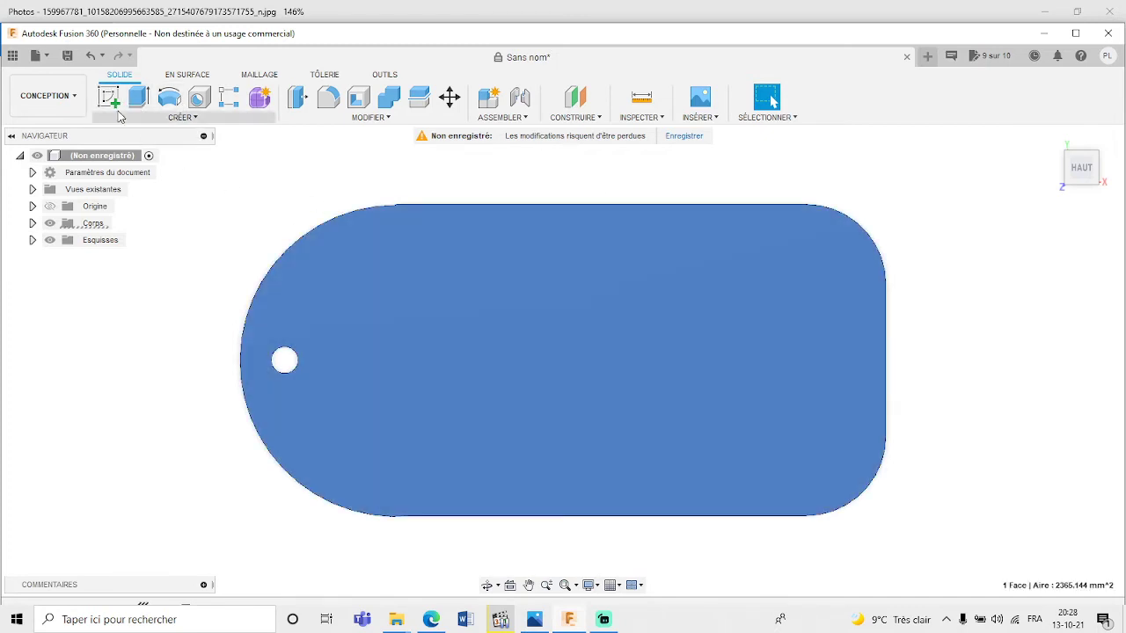
click(109, 97)
- Place a sketch text frame covering most of the plate beside the ring hole, spanning from near its upper edge to near its lower edge
click(193, 119)
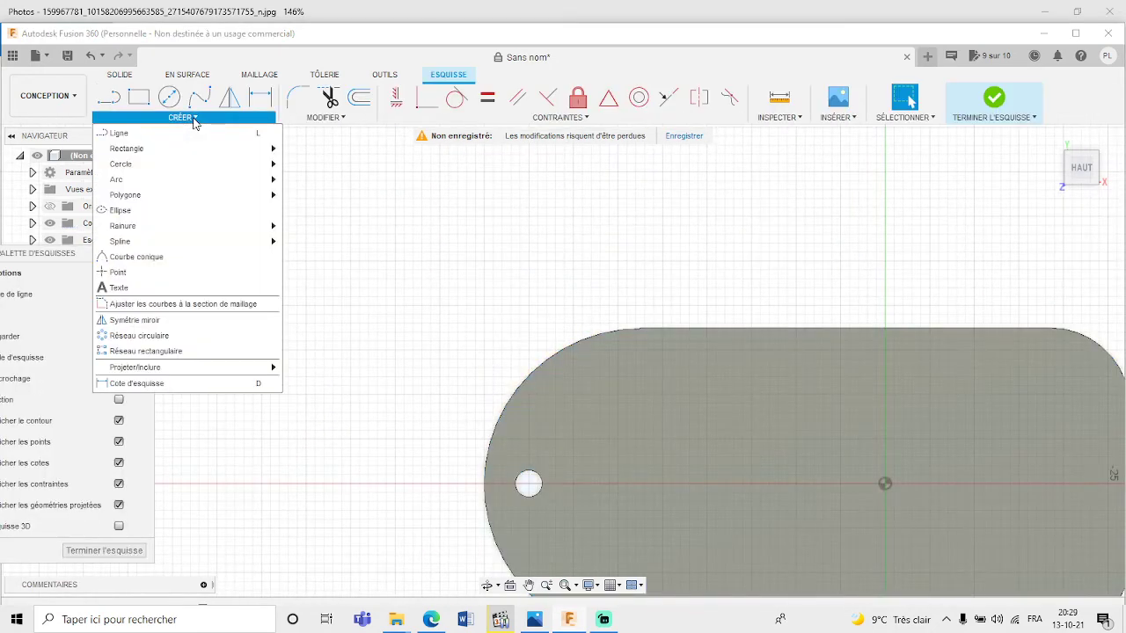
click(181, 291)
scroll(968, 457, up, 3)
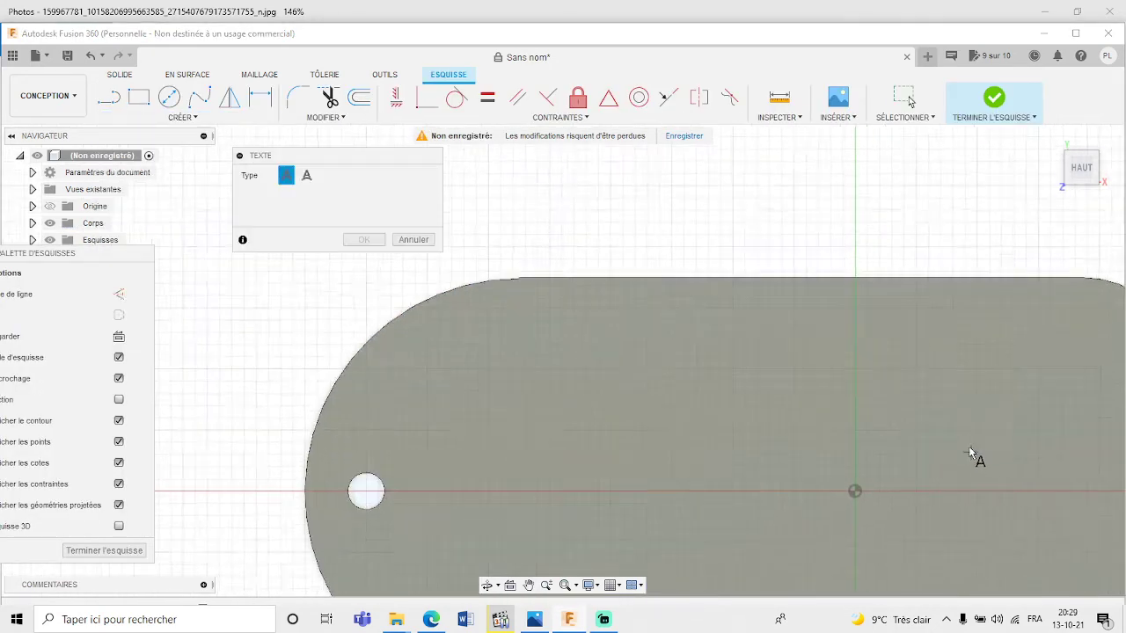
scroll(976, 457, down, 3)
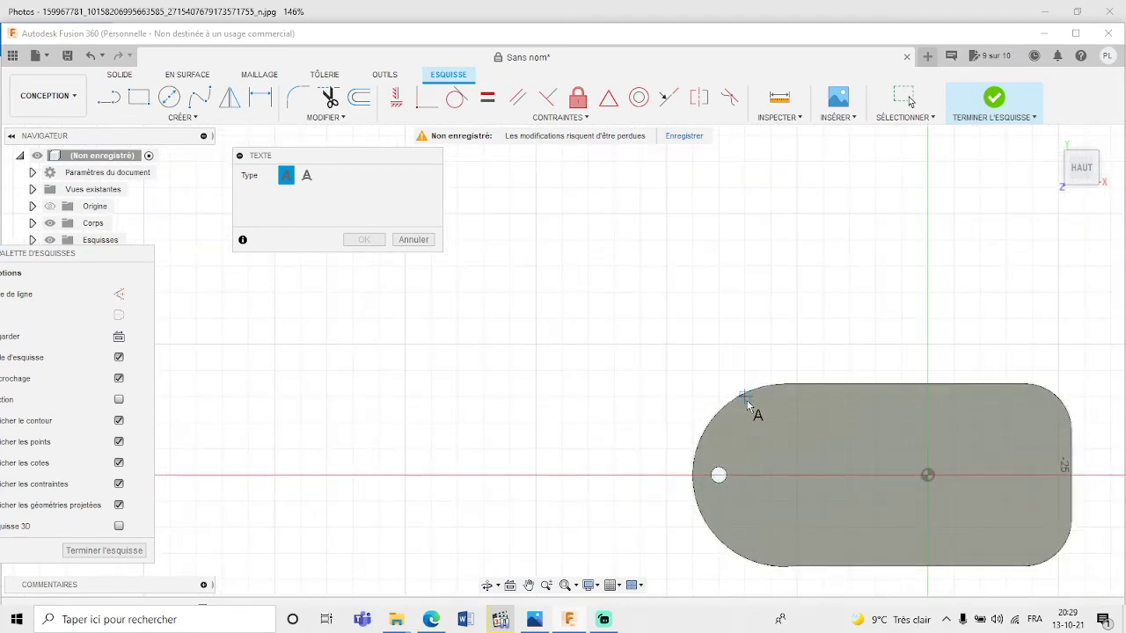
click(745, 397)
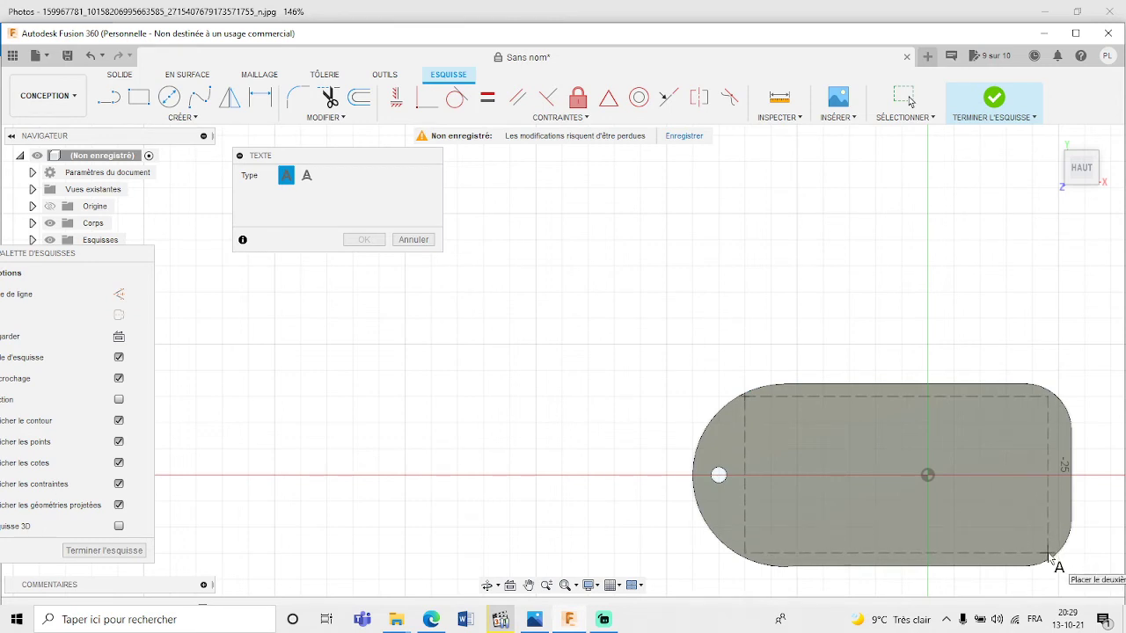
click(1046, 556)
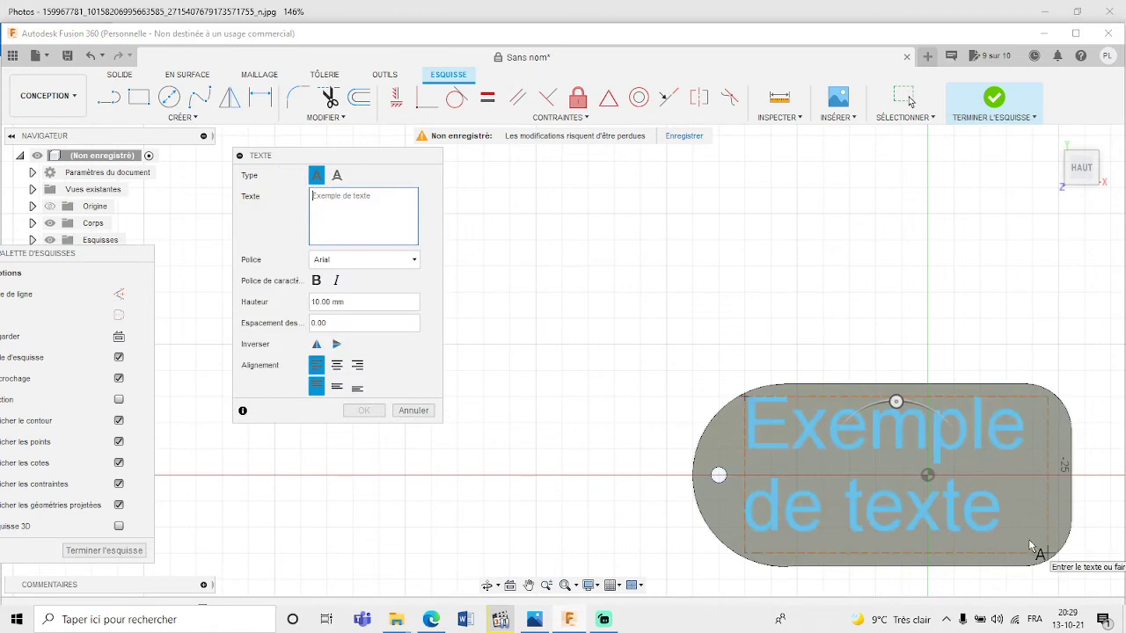
- Enter the tag text "7T ELEC ARE 2021" followed by a new line with the owner's surname and initial
text(7T)
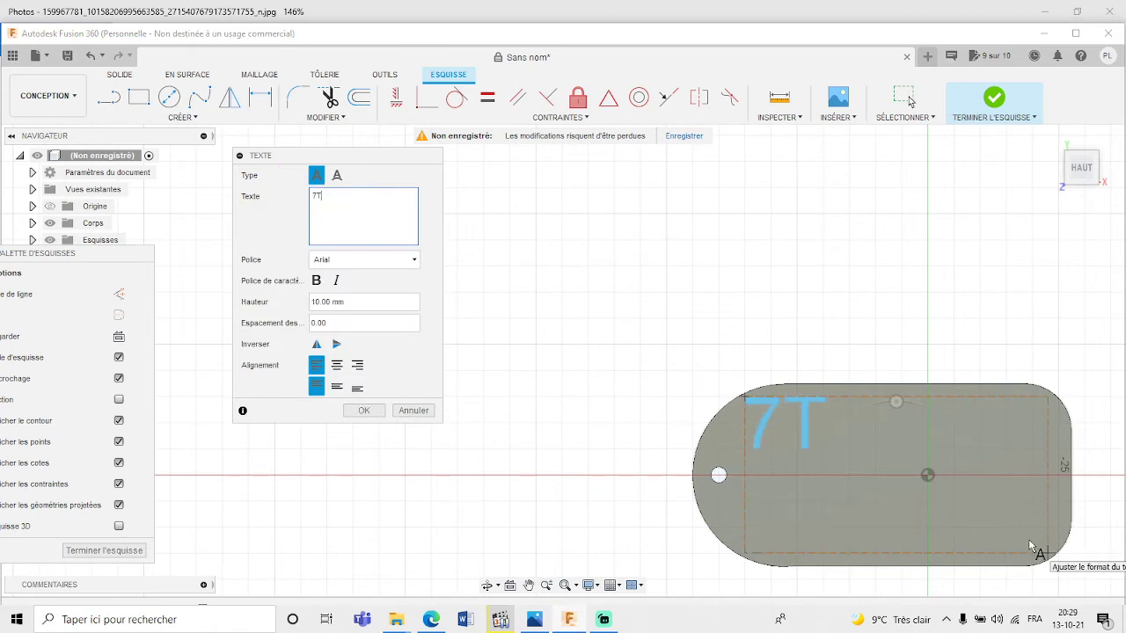
text( ELEC)
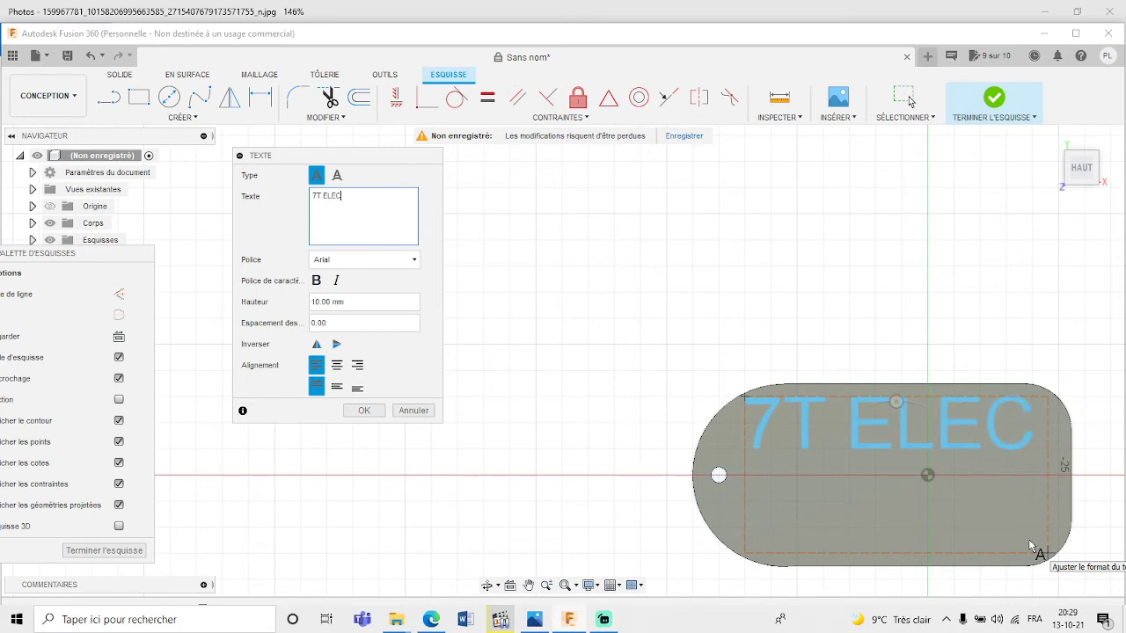
text( ARE )
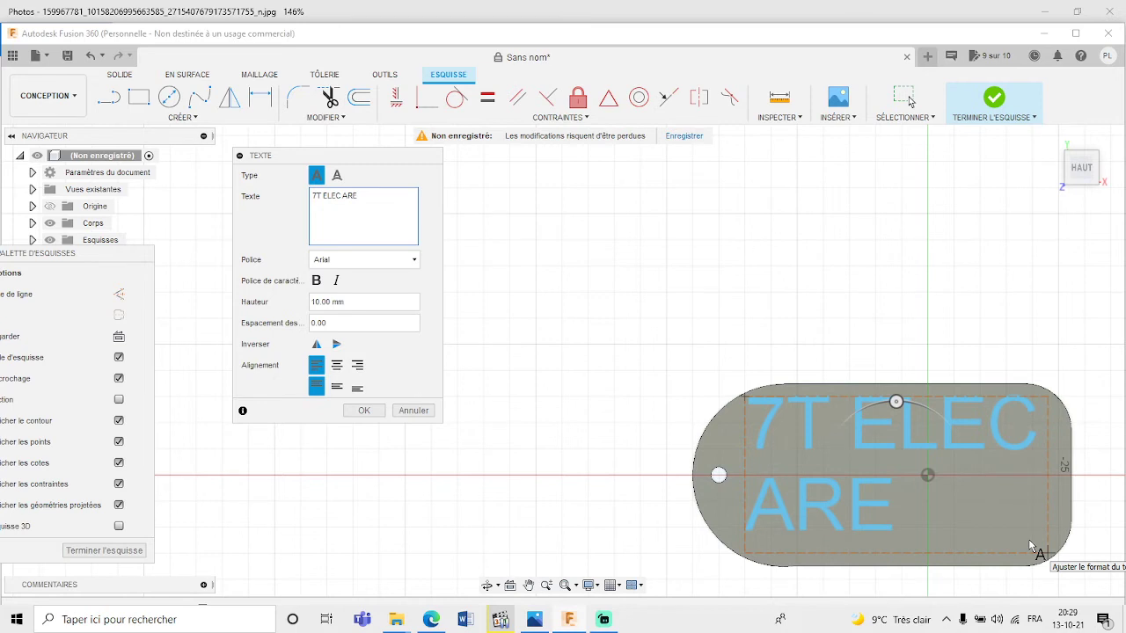
text(2021)
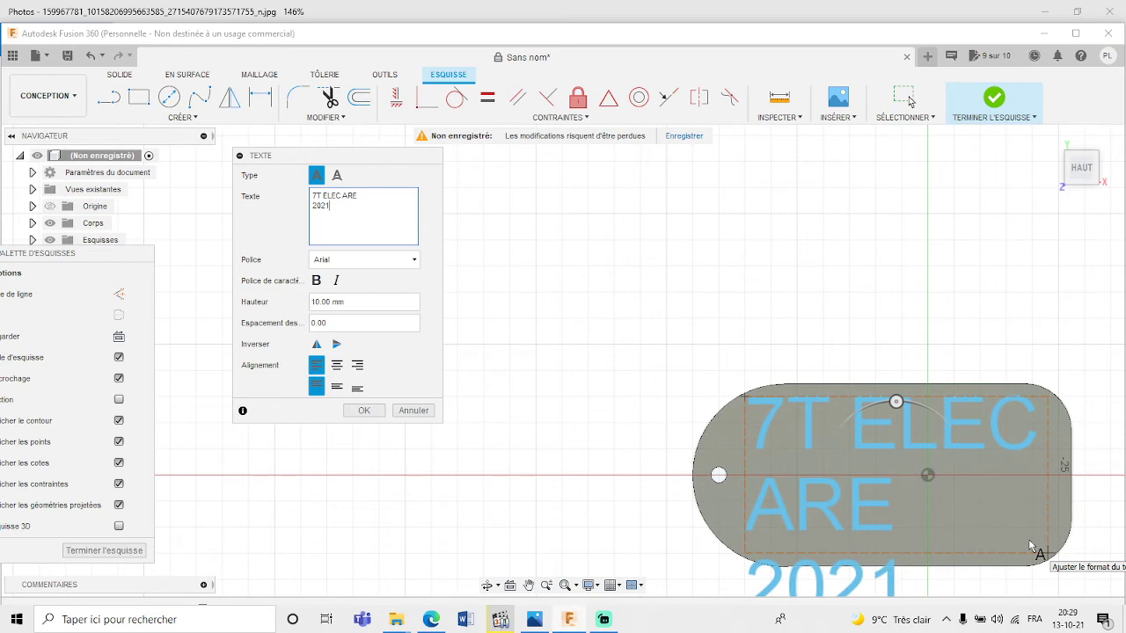
key(Return)
text(LOCHT P.)
- Format the tag text as bold, 6 mm high, centred horizontally and aligned to the middle of its frame
click(316, 279)
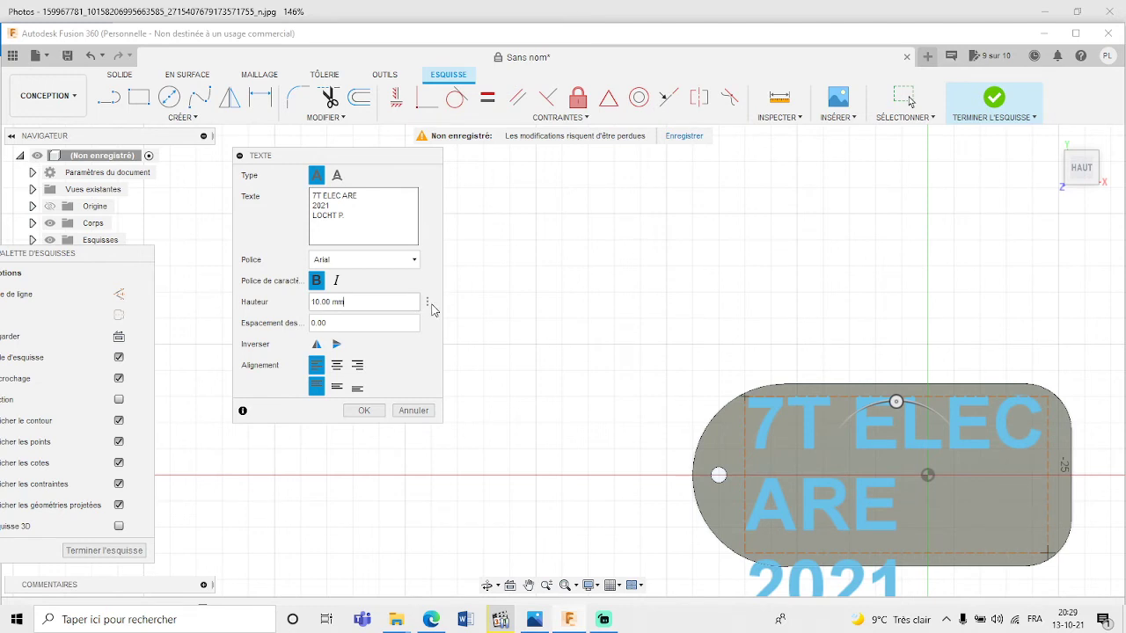
click(428, 302)
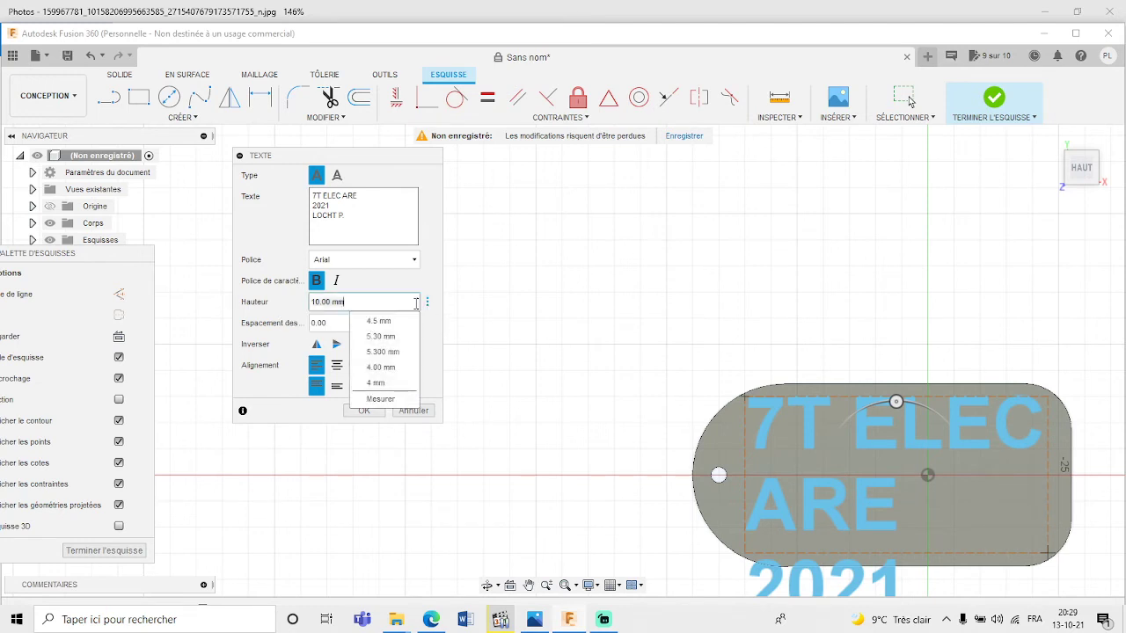
click(395, 321)
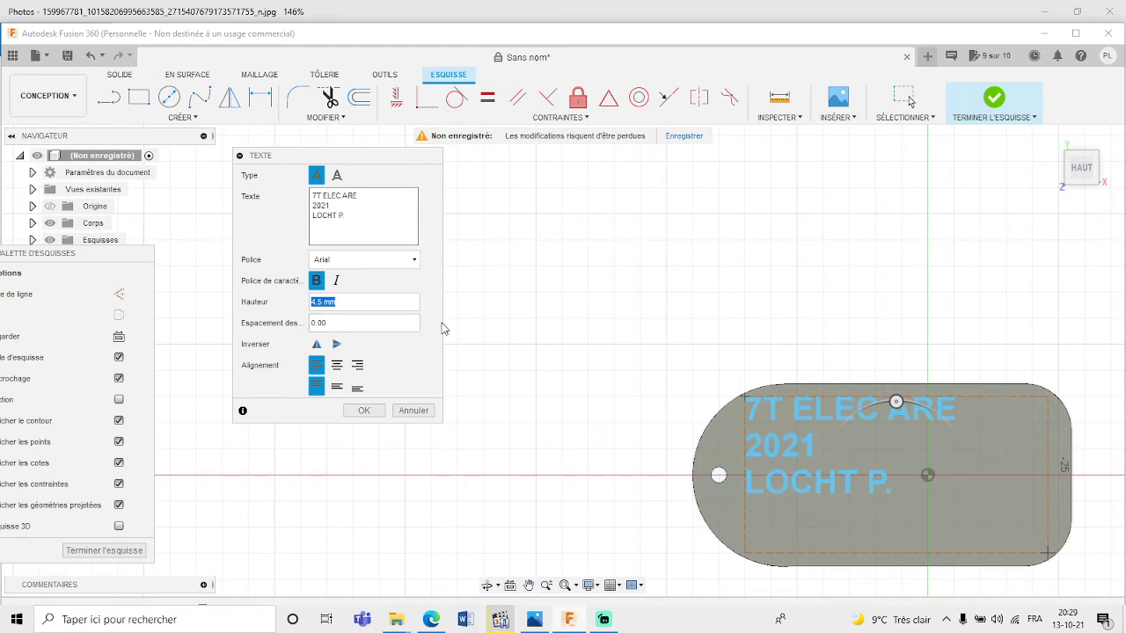
click(384, 300)
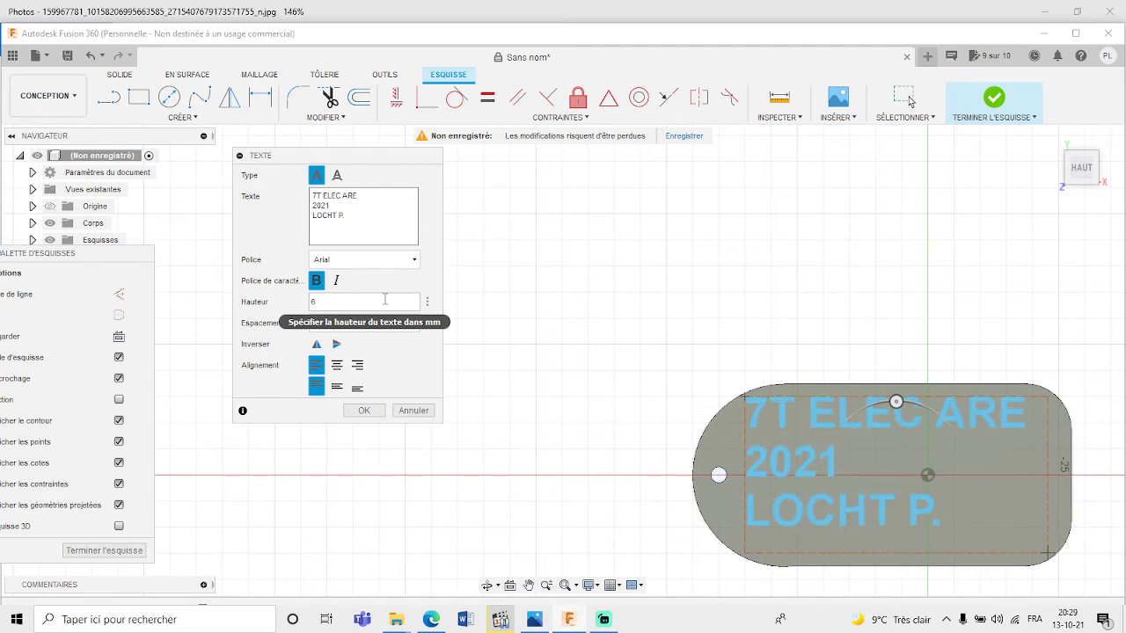
click(337, 364)
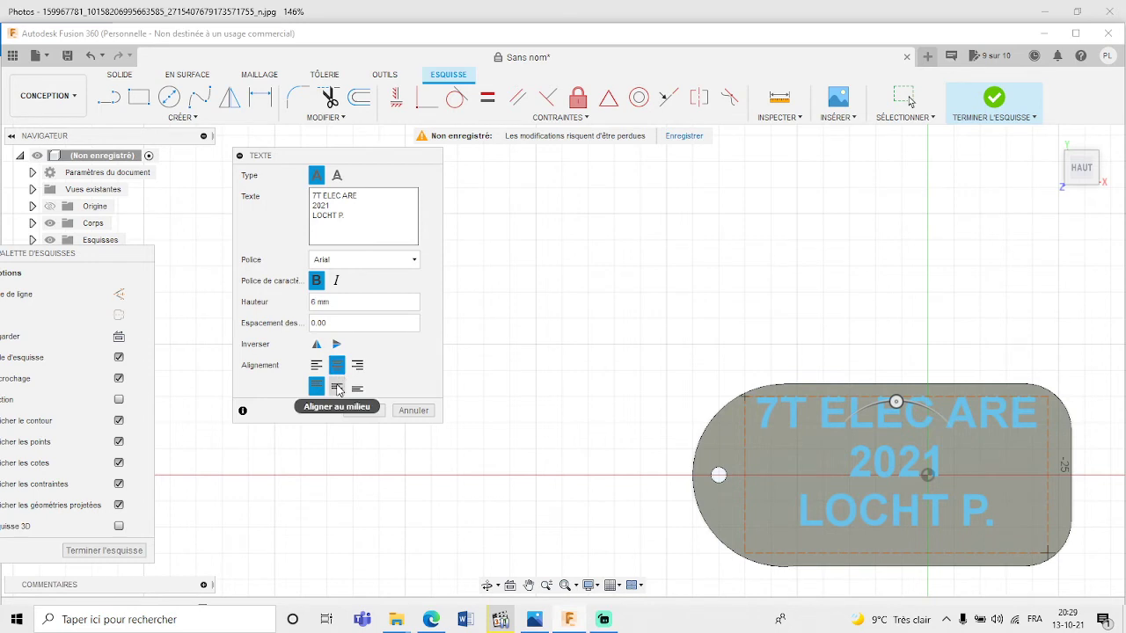
click(337, 389)
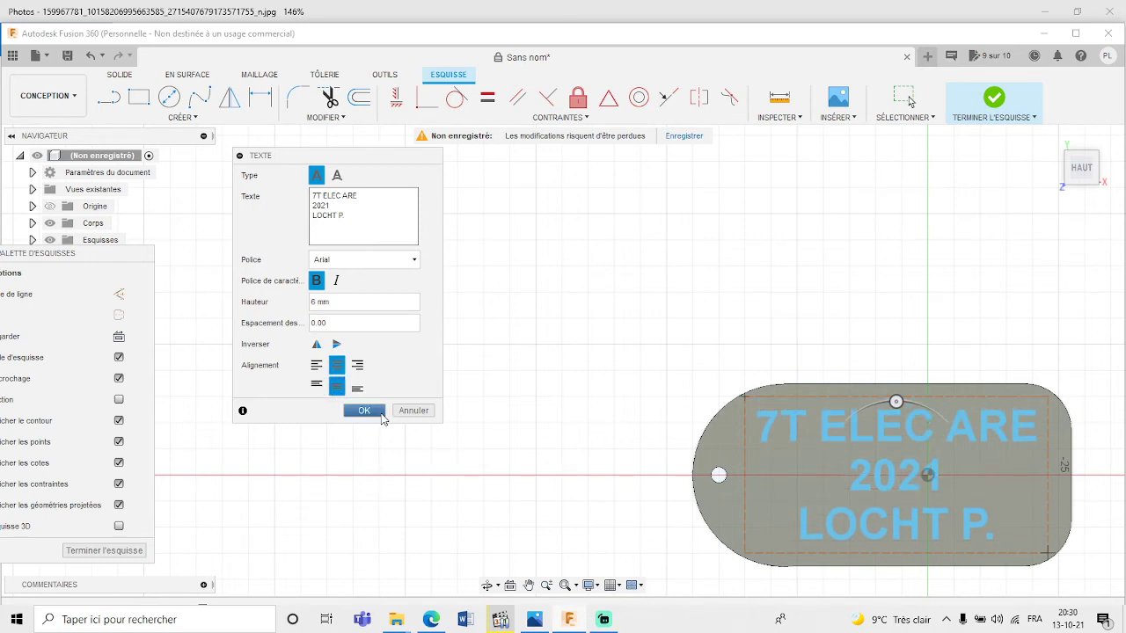
click(383, 419)
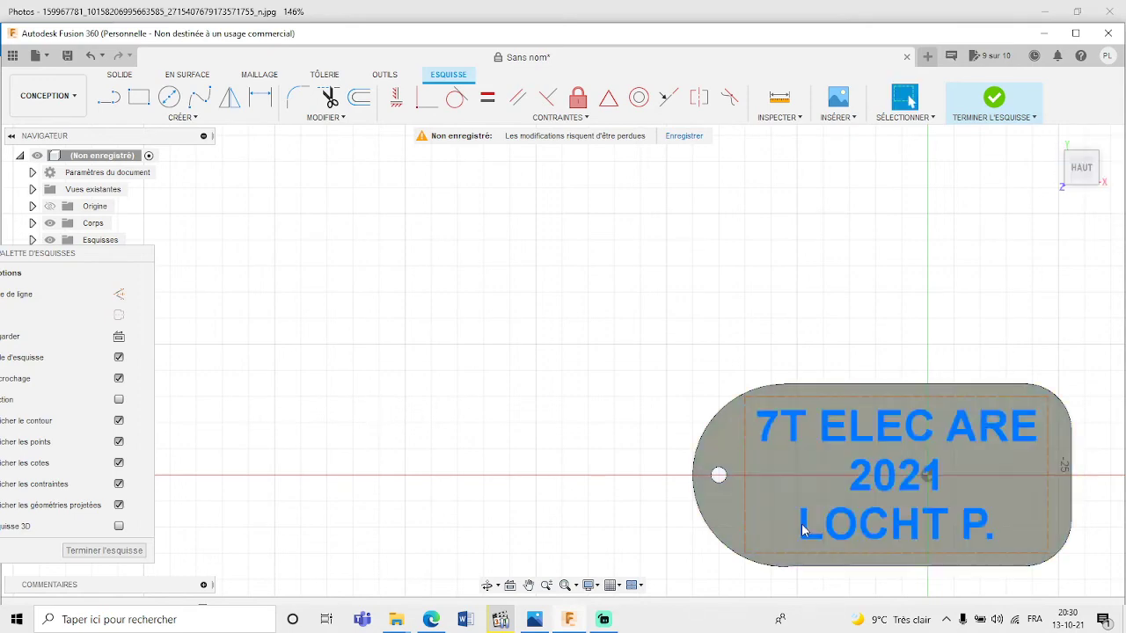
- Finish the sketch and extrude the text 3 mm, joined to the plate
click(566, 585)
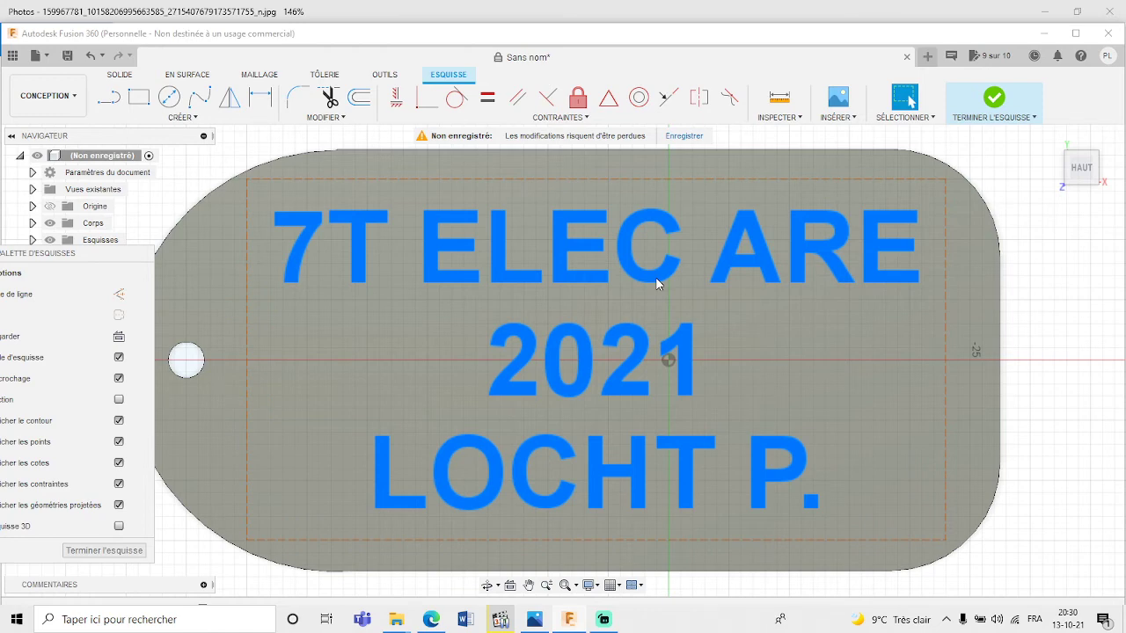
click(992, 104)
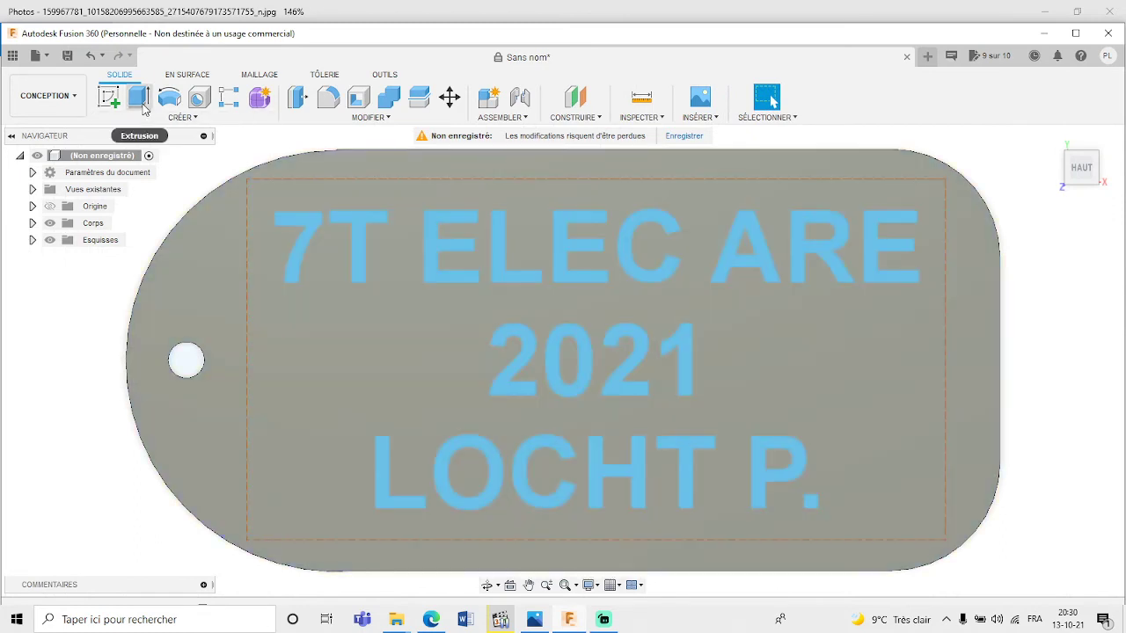
click(141, 101)
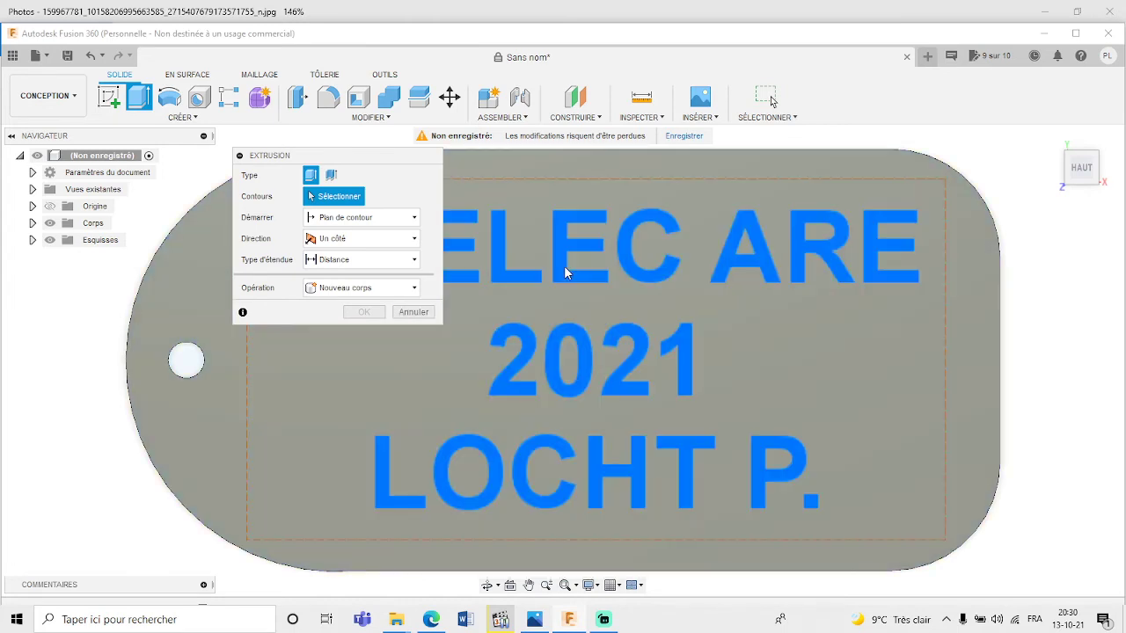
click(562, 275)
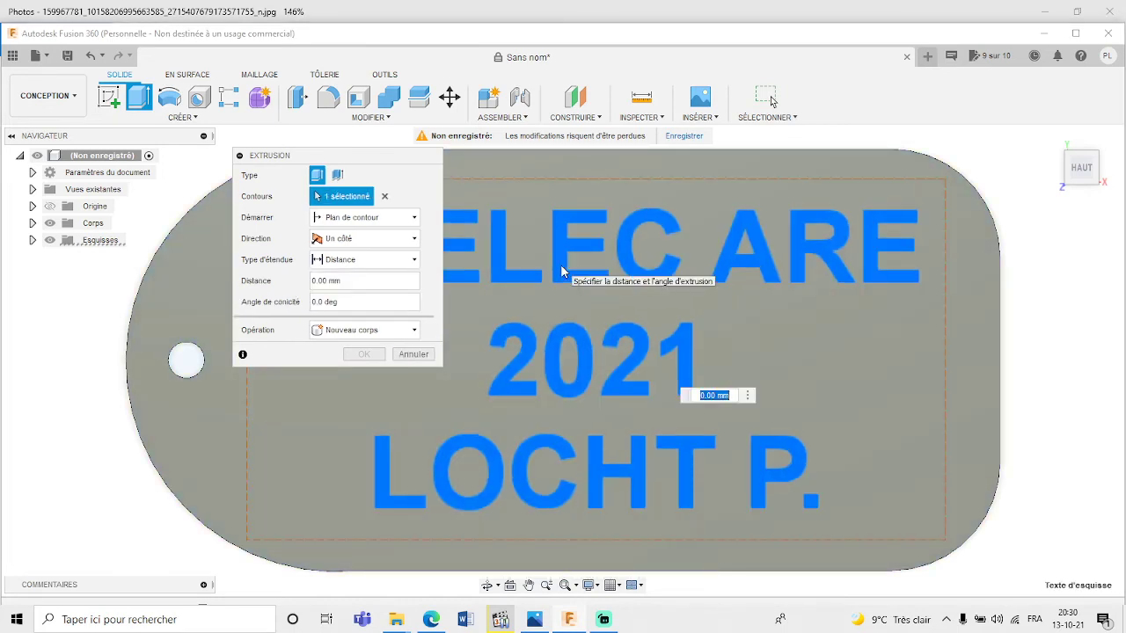
text(3)
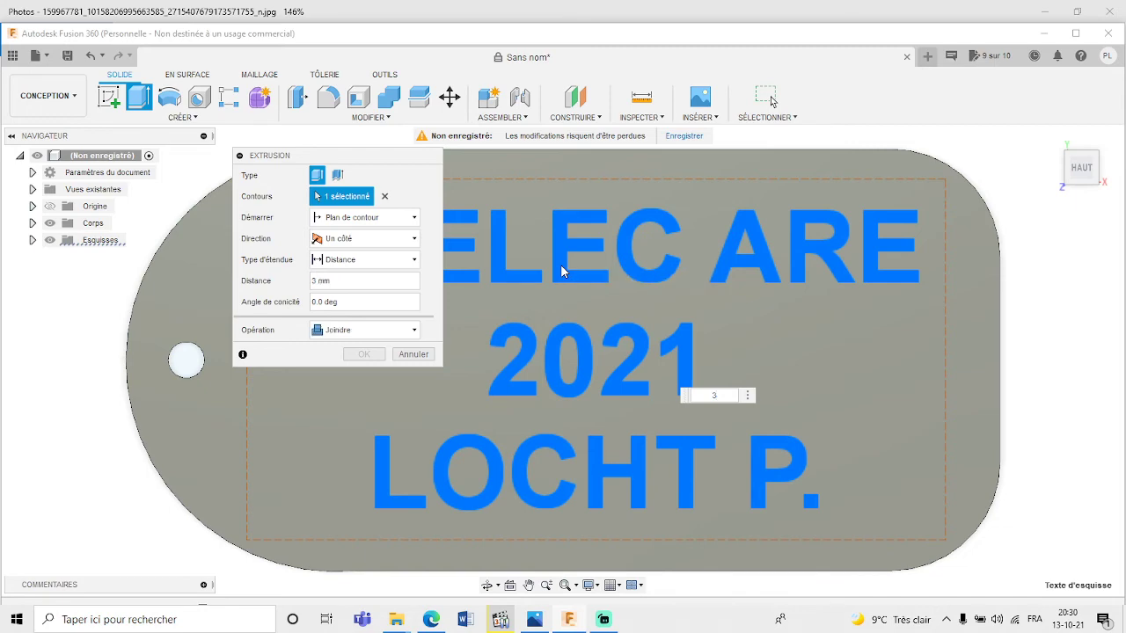
key(Return)
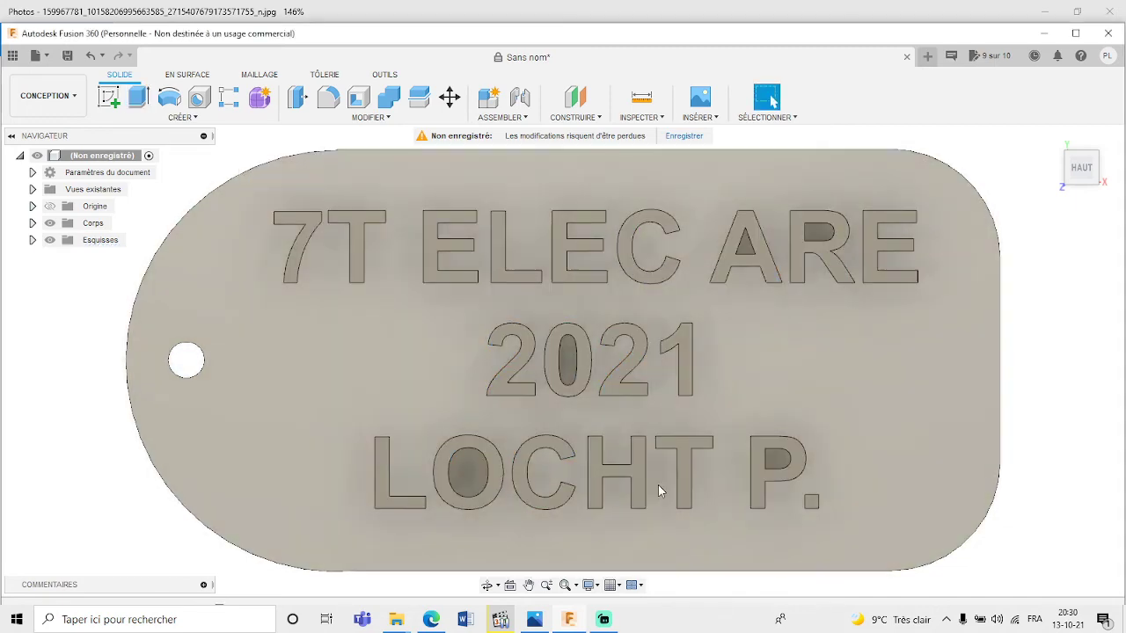
- Apply the ABS (blanc) plastic appearance to the whole key tag body
shift+middle_drag(657, 485, 392, 425)
shift+middle_drag(416, 445, 674, 466)
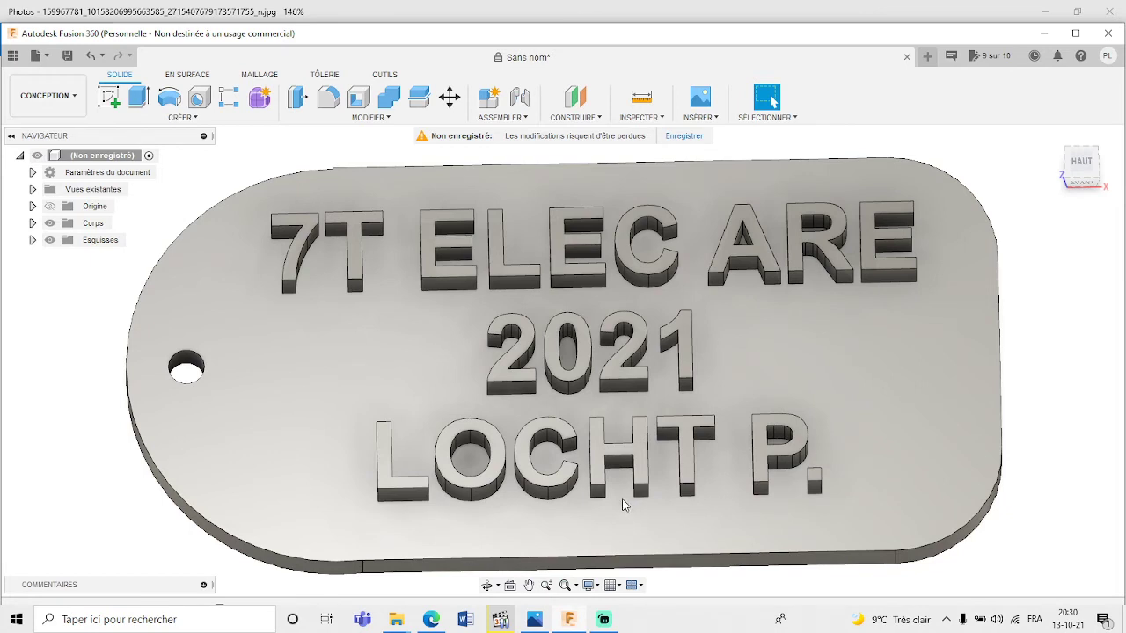
key(a)
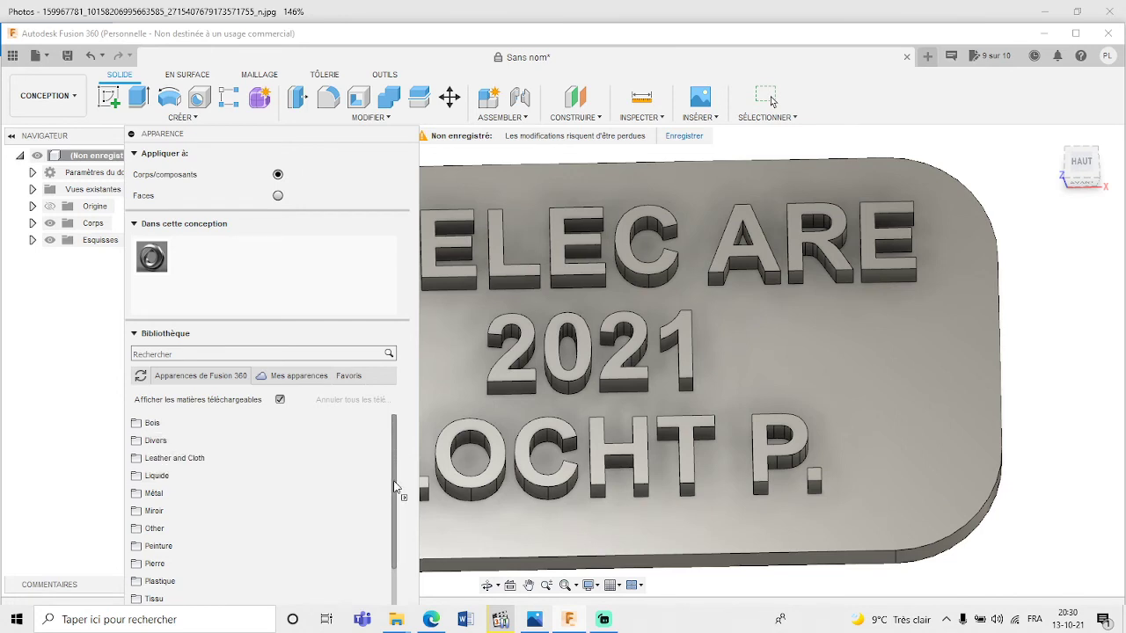
click(134, 584)
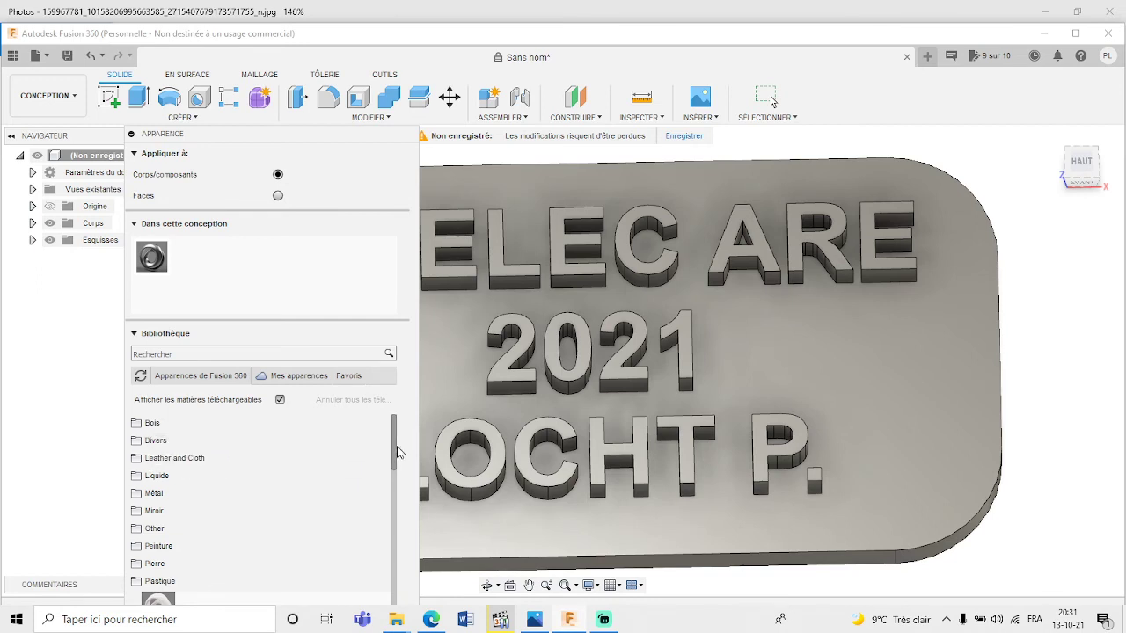
scroll(393, 458, down, 1)
scroll(393, 457, down, 5)
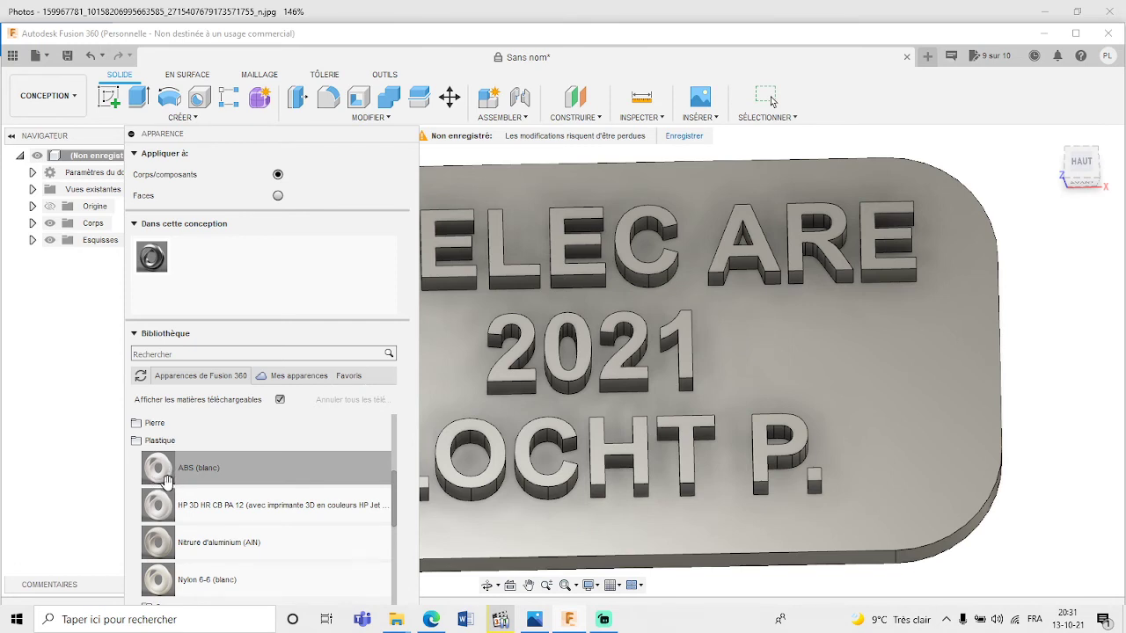
drag(169, 475, 774, 340)
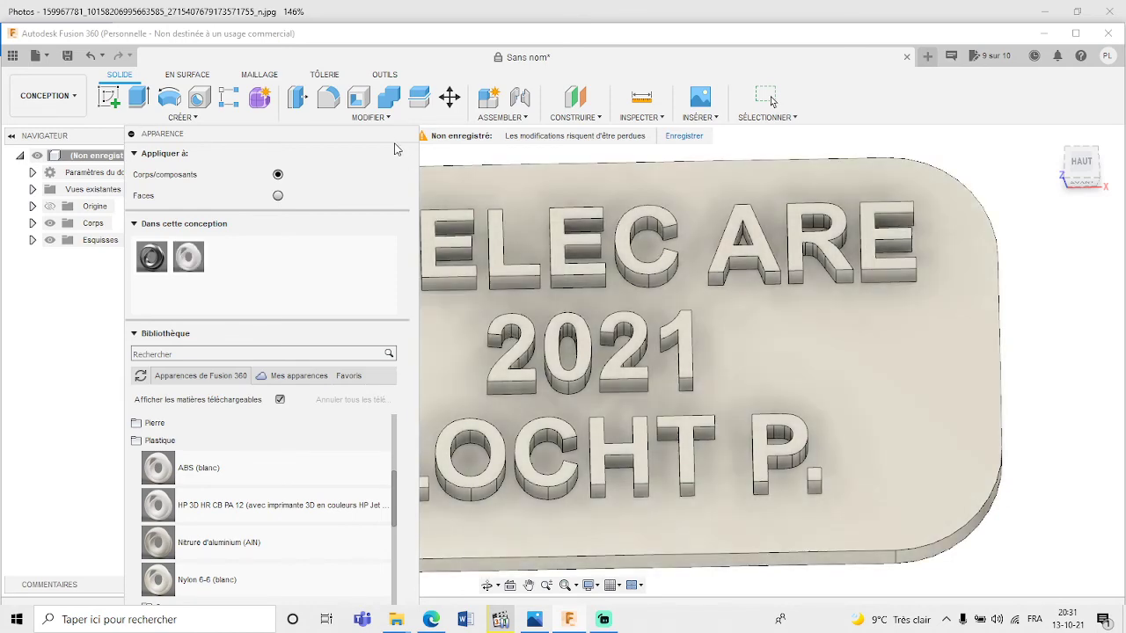
- Examine the finished tag and its raised text from several angles, moving the appearance dialog aside
drag(393, 137, 25, 127)
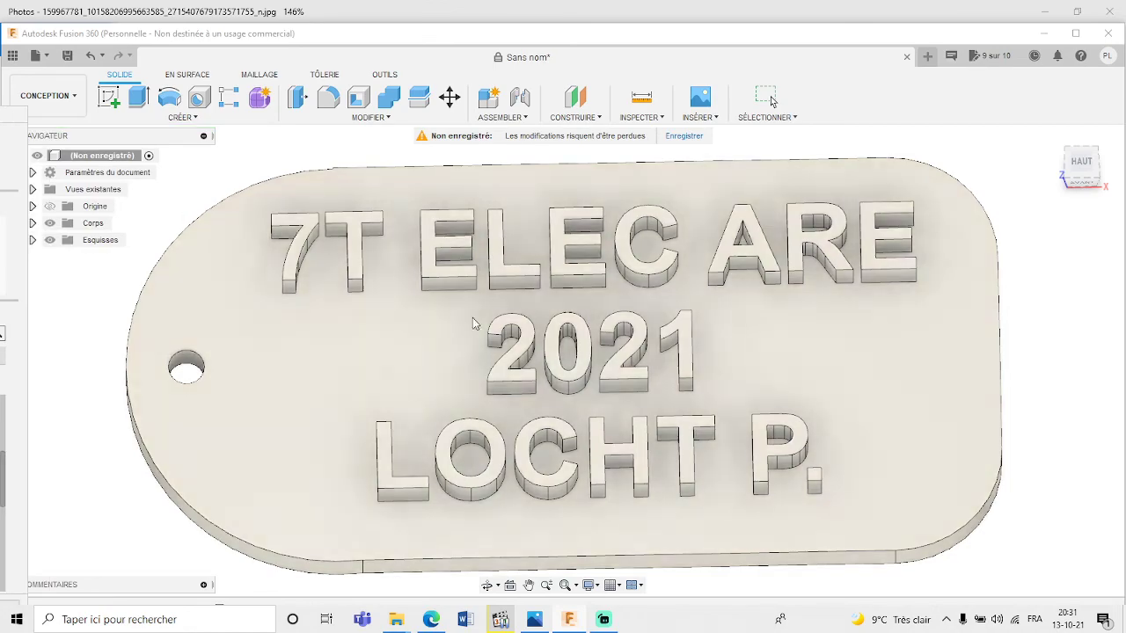
shift+middle_drag(794, 460, 1010, 331)
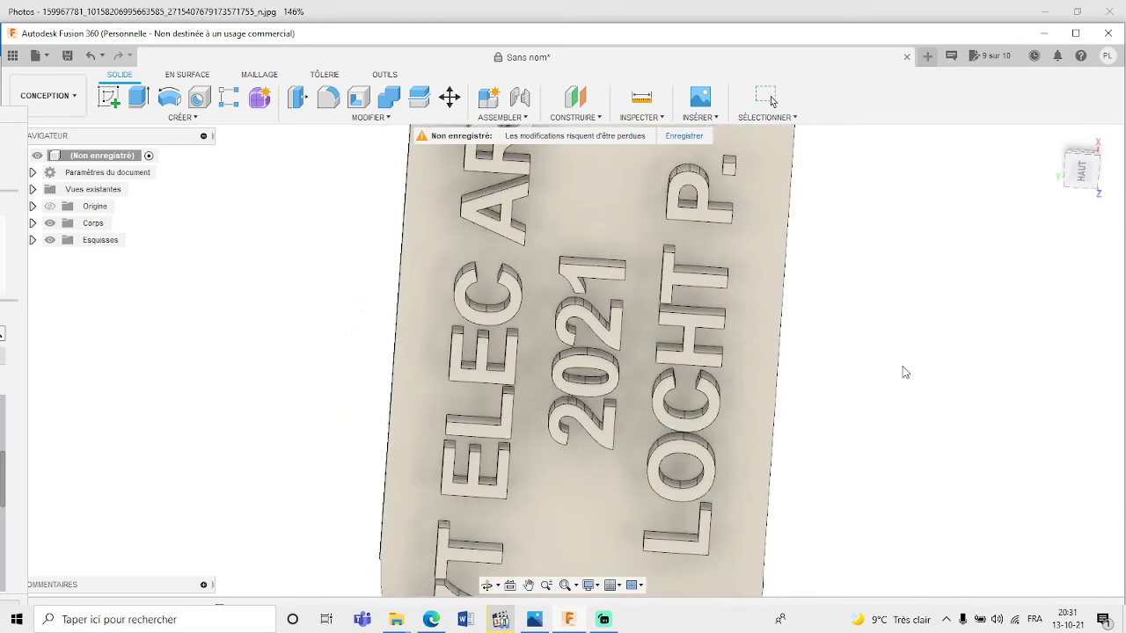
mouse_move(706, 350)
shift+middle_down()
mouse_move(695, 284)
mouse_move(779, 302)
mouse_move(944, 459)
mouse_move(929, 324)
mouse_move(1012, 352)
mouse_move(1076, 259)
mouse_move(1015, 199)
mouse_move(985, 340)
mouse_move(801, 441)
mouse_move(821, 397)
mouse_move(809, 381)
mouse_move(748, 346)
mouse_move(710, 370)
mouse_move(712, 385)
shift+middle_up()
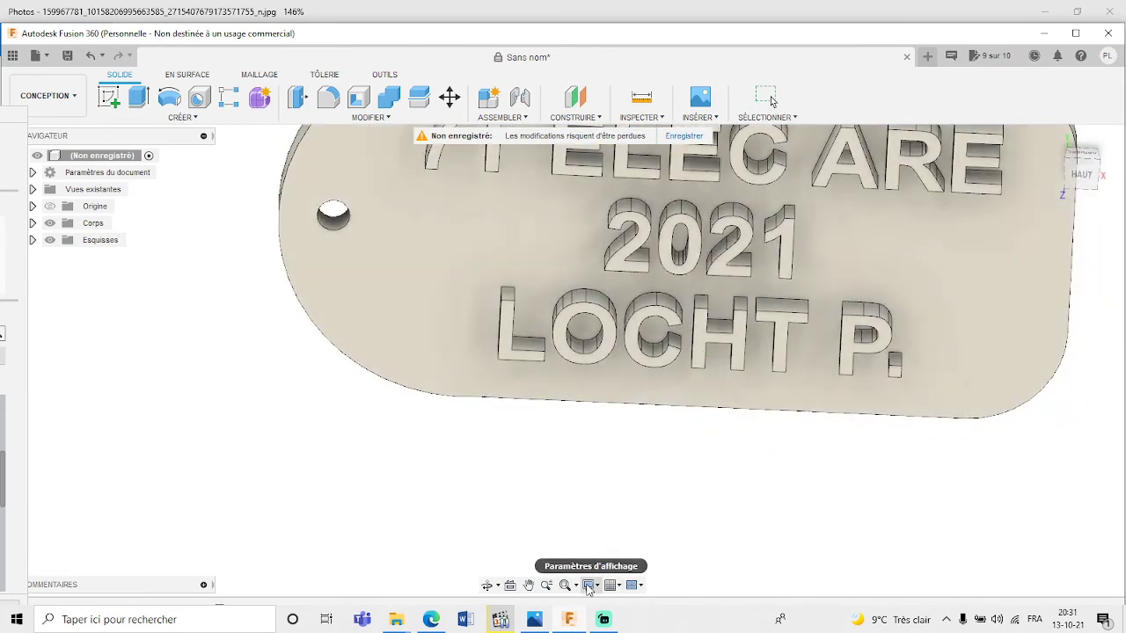
click(566, 586)
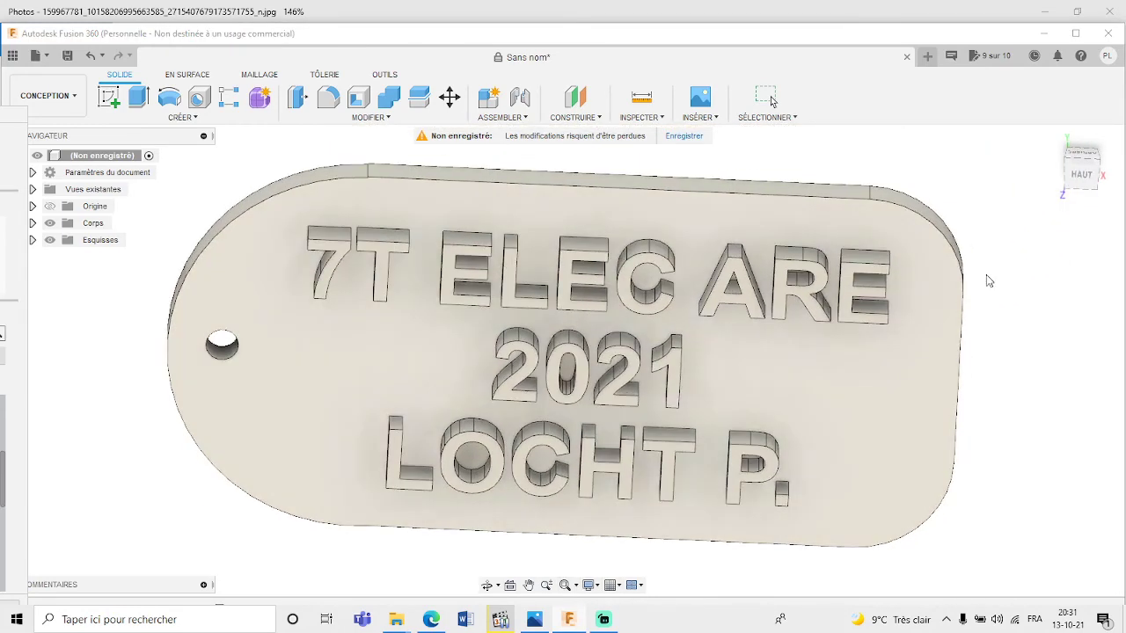
click(1054, 138)
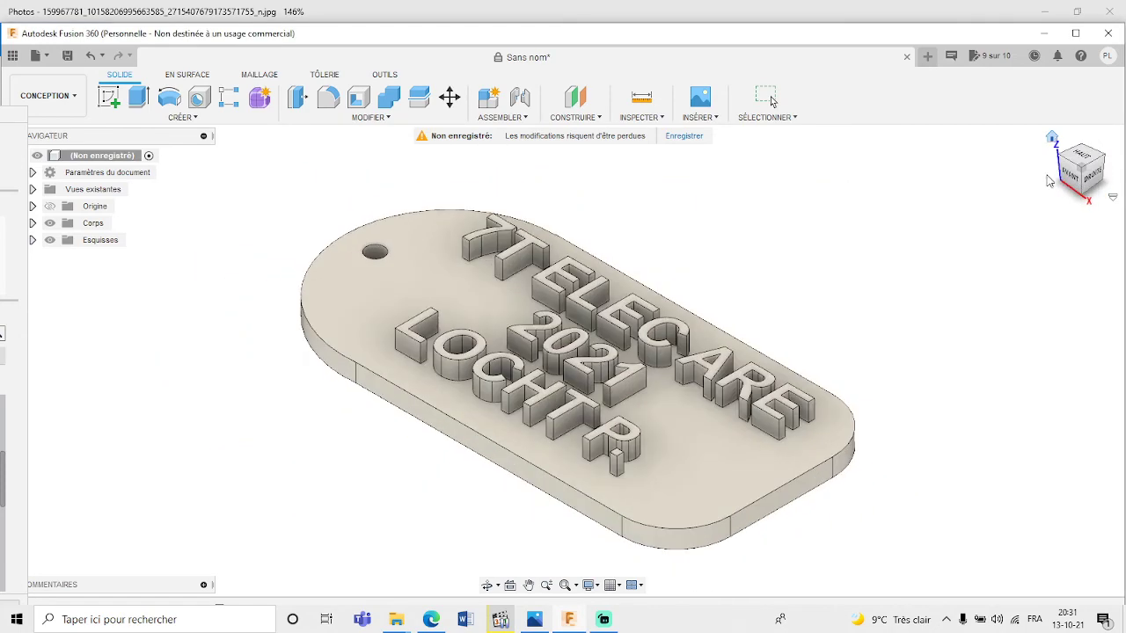
click(1084, 162)
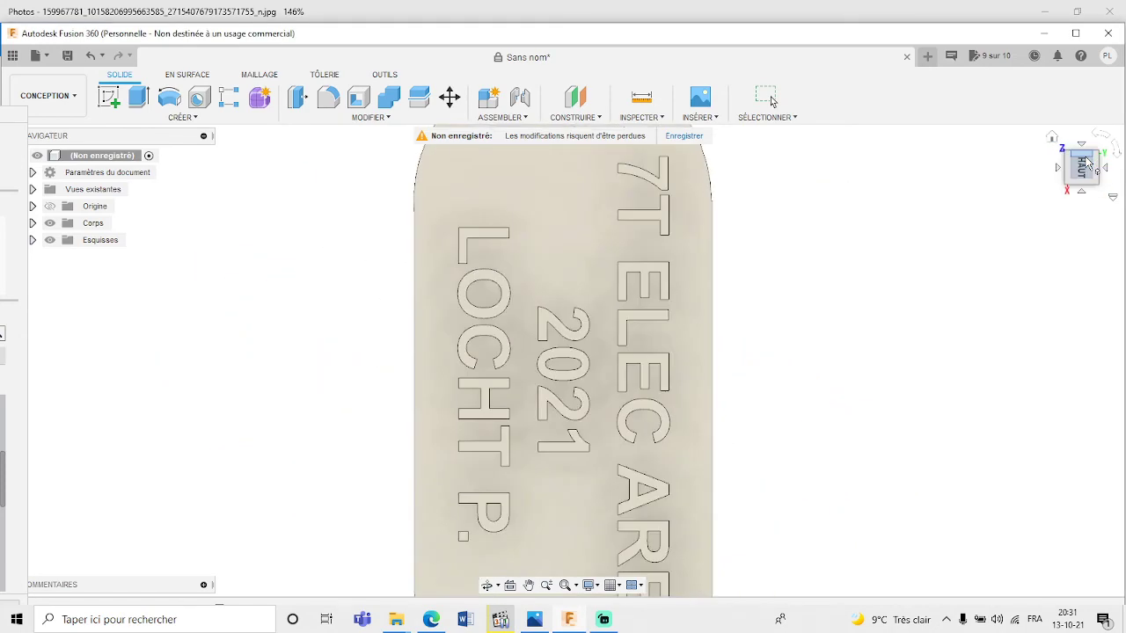
click(1082, 146)
click(1087, 182)
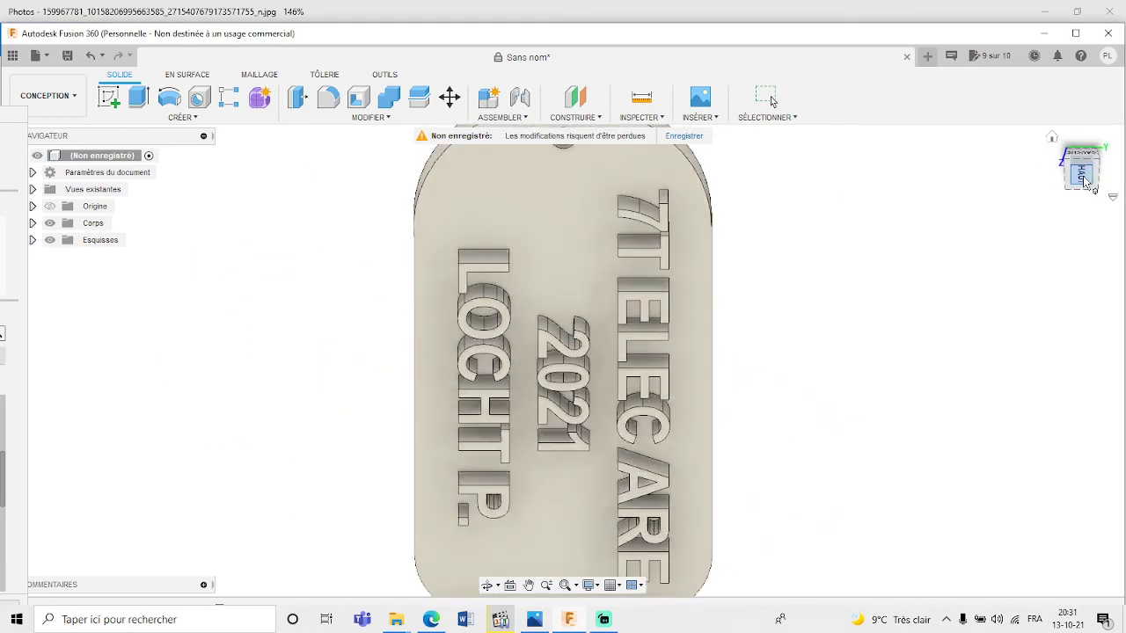
click(1052, 137)
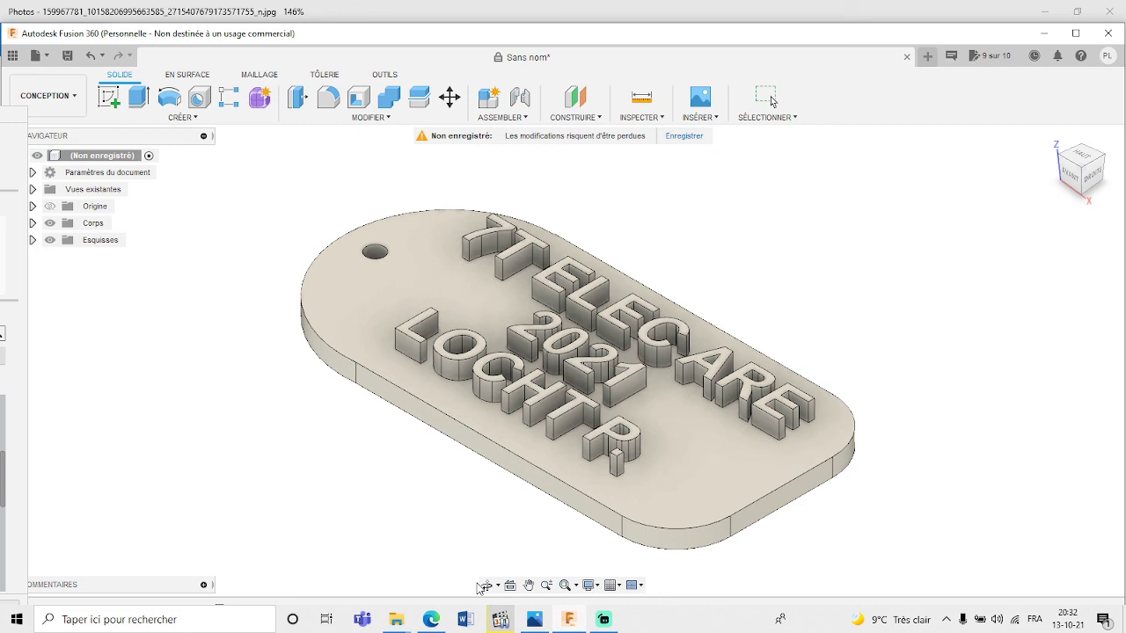
click(603, 619)
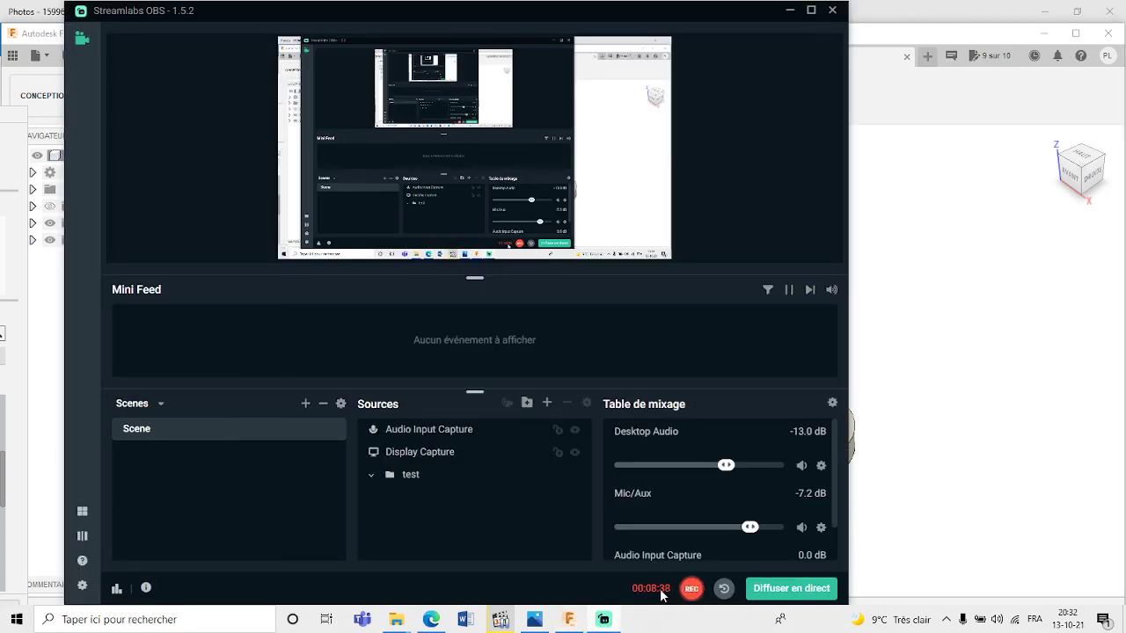